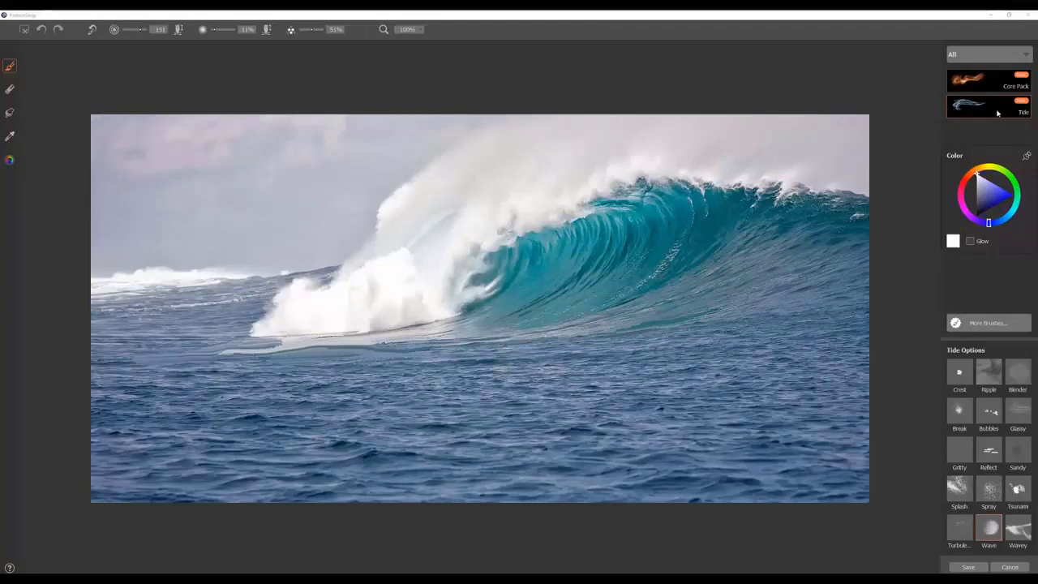
Select the Crest brush from the Tide pack and reset its brush settings to their defaults
left_click(993, 112)
left_click(961, 379)
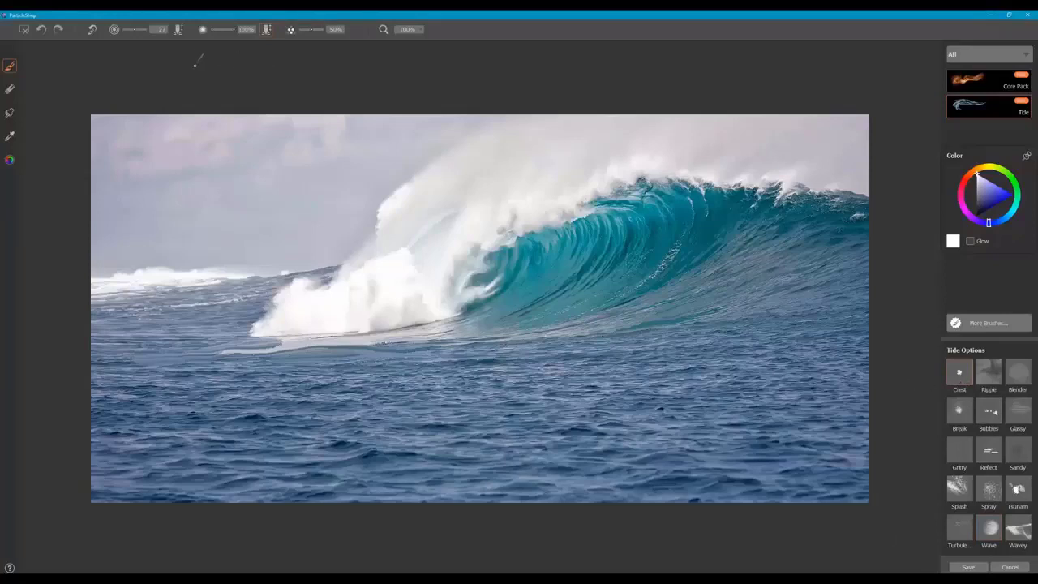
left_click(91, 31)
Detach the Color panel and float it over the photo's upper-left corner
left_click(10, 160)
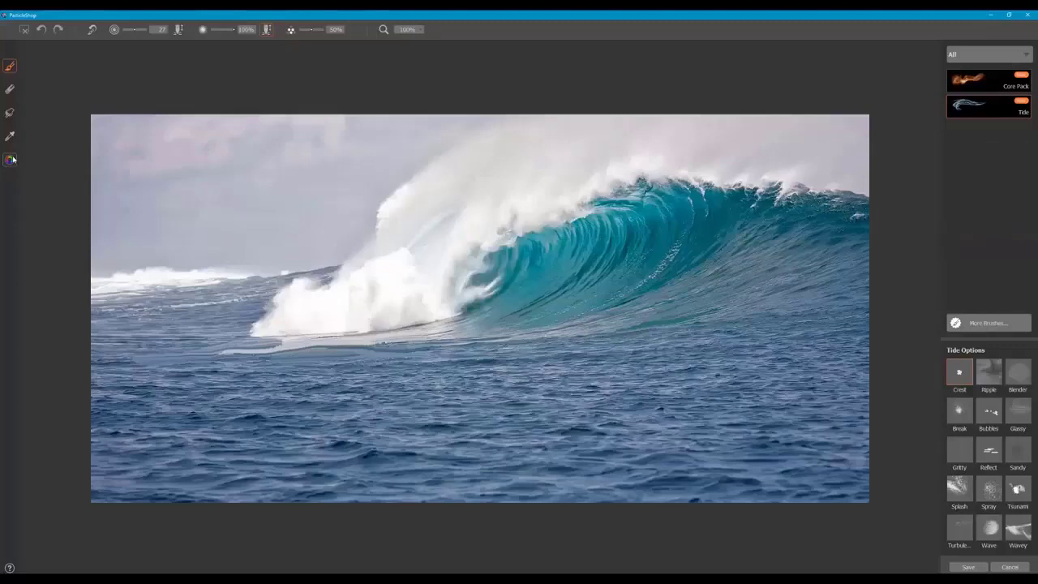
left_click(10, 160)
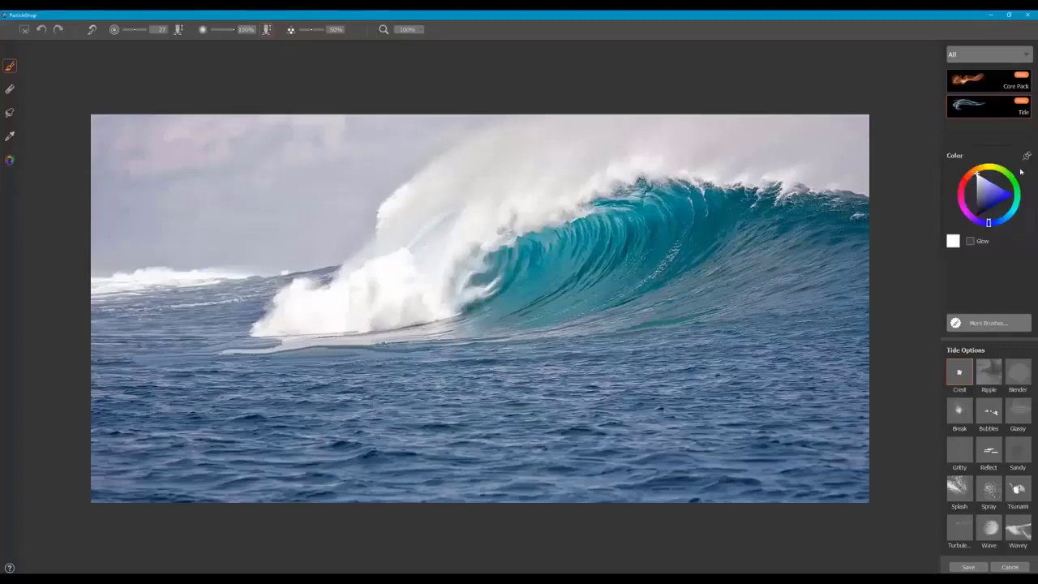
left_click_drag(1010, 158, 163, 82)
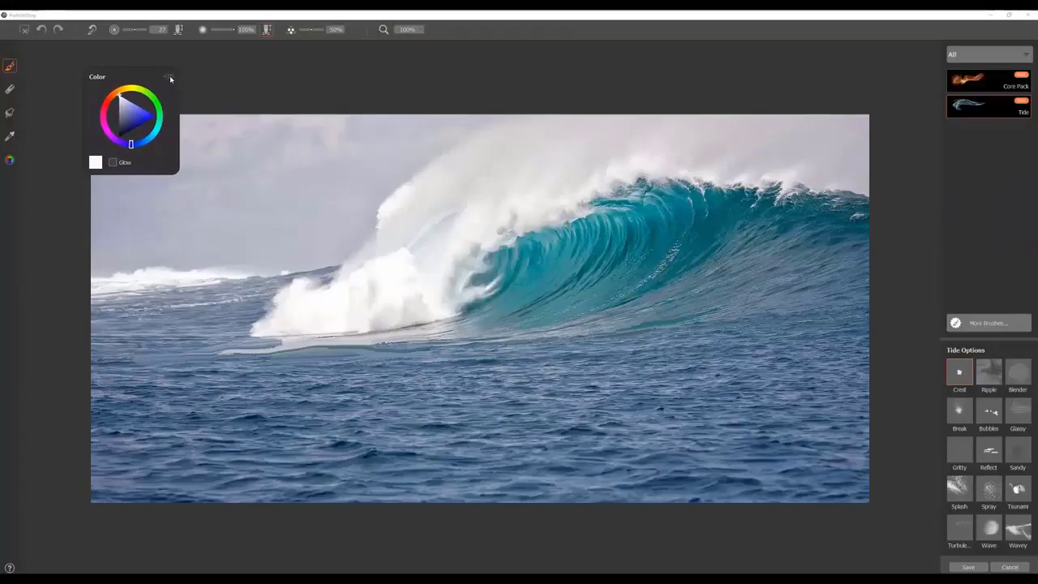
left_click_drag(169, 75, 144, 61)
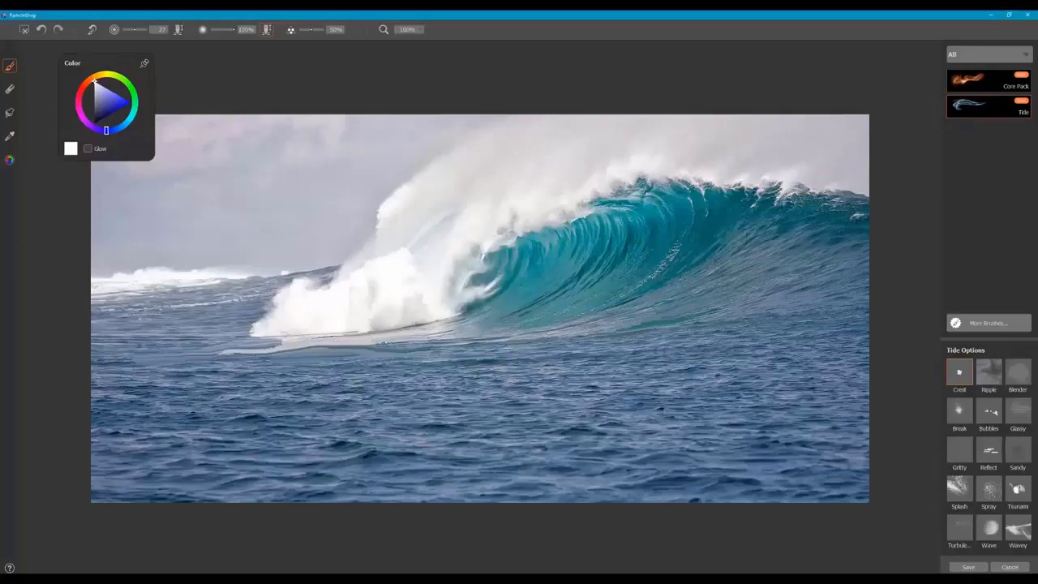
Toggle the pressure control for the Crest brush's opacity and lower its opacity and density
scroll(482, 300, "up", 3)
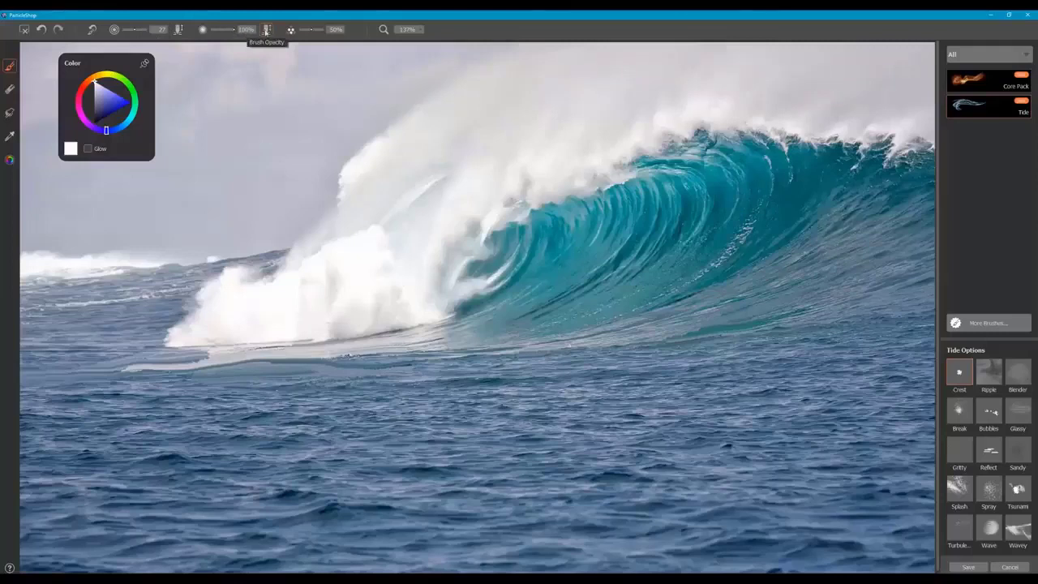
left_click(267, 30)
left_click_drag(234, 30, 218, 32)
left_click(315, 33)
left_click(308, 32)
Rework the water below the wave with the Ripple brush and soften the wave's base with the Blender brush
left_click(988, 373)
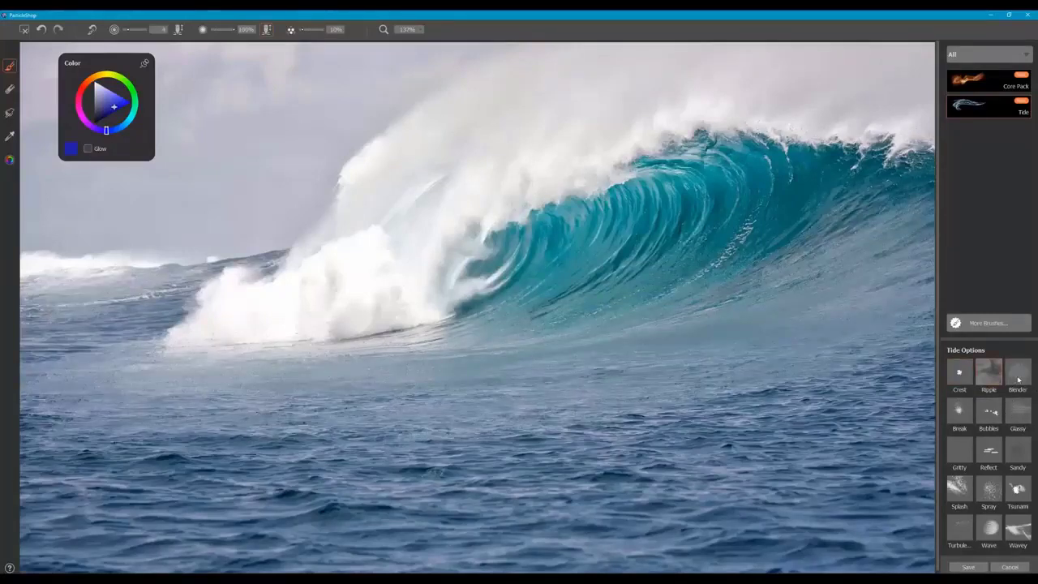
left_click(1020, 375)
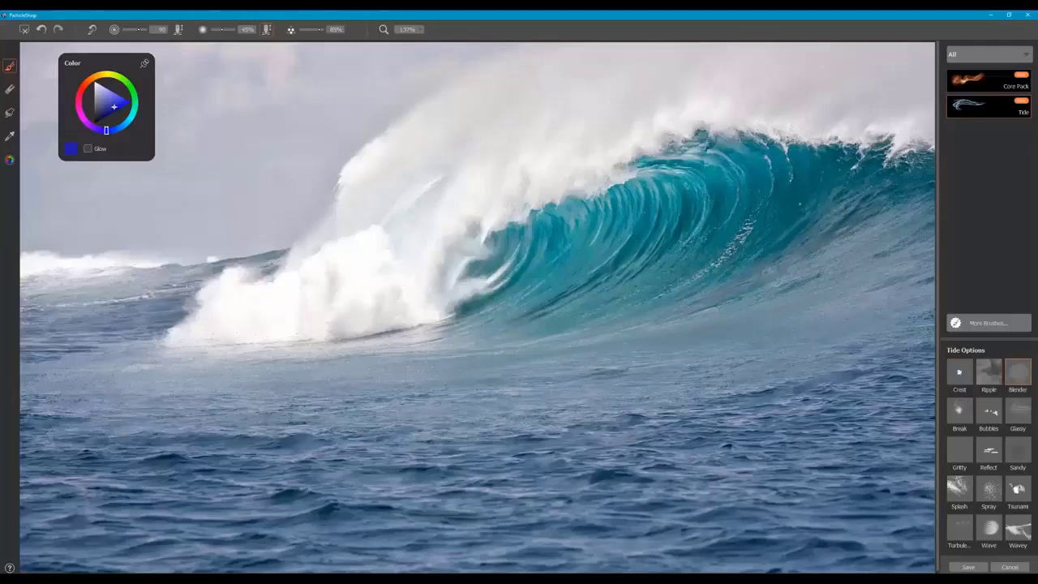
Paint white foam extending the breaking wave's front edge to the left with the Break brush
left_click(960, 416)
left_click_drag(112, 115, 96, 81)
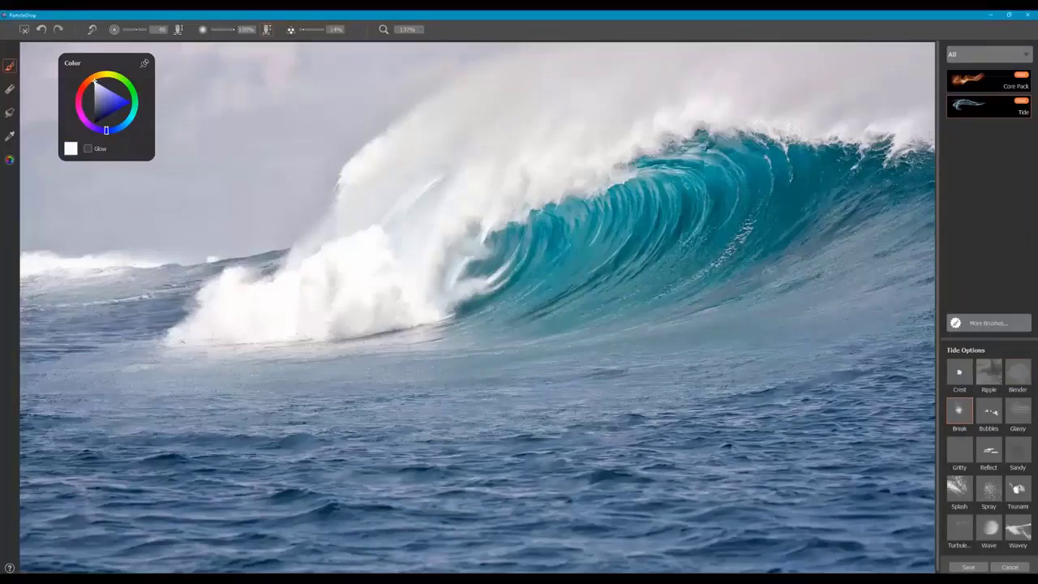
mouse_move(167, 332)
left_mouse_down()
mouse_move(162, 341)
mouse_move(115, 341)
mouse_move(138, 329)
mouse_move(159, 331)
mouse_move(130, 335)
mouse_move(171, 337)
mouse_move(177, 317)
mouse_move(193, 314)
left_mouse_up()
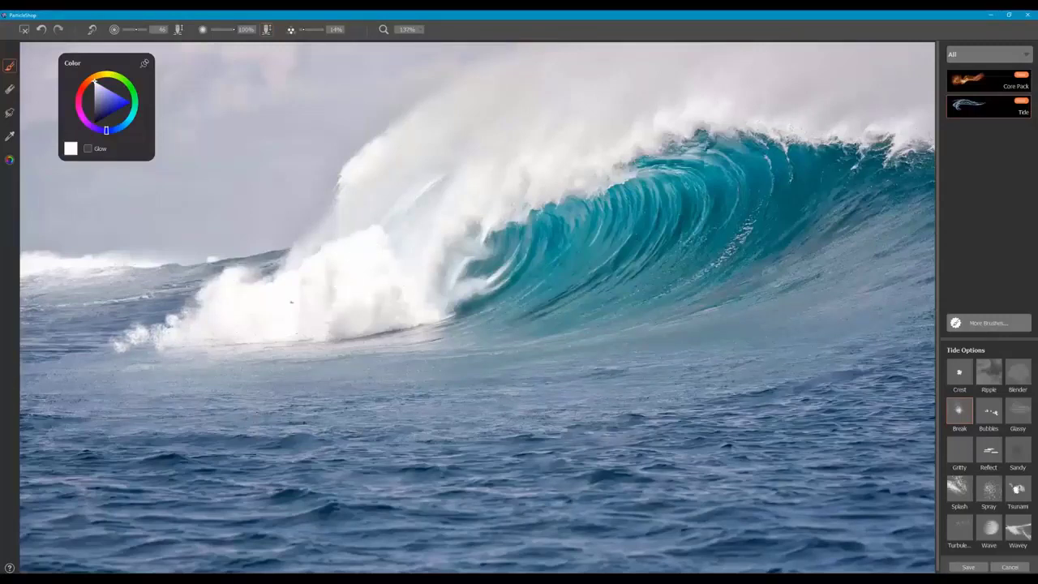
mouse_move(229, 301)
left_mouse_down()
mouse_move(77, 348)
mouse_move(189, 328)
mouse_move(128, 339)
left_mouse_up()
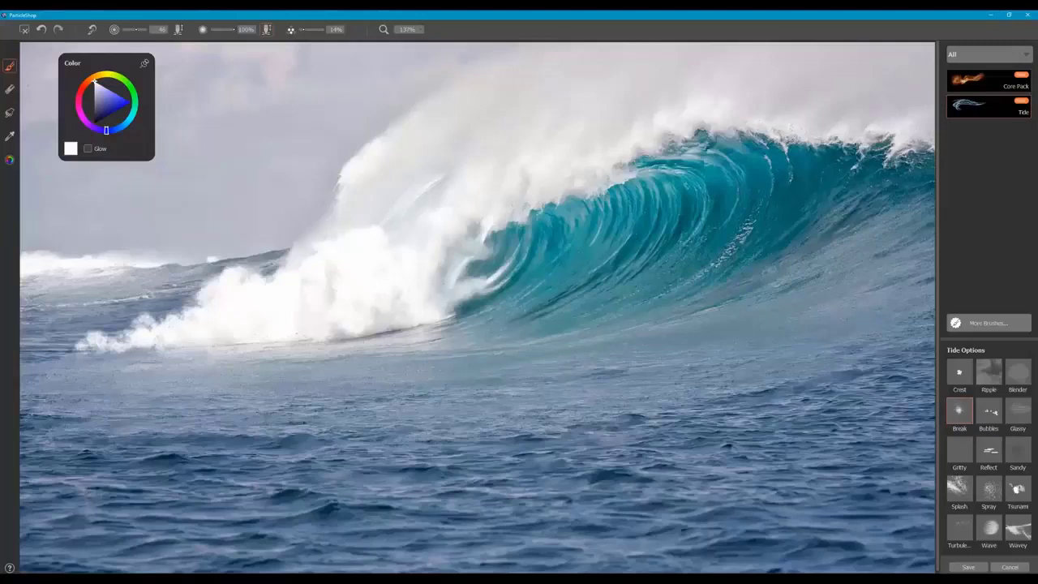
Sample a light grey from the foam, shade the crashing foam with it, and return the brush colour to white
left_click(10, 136)
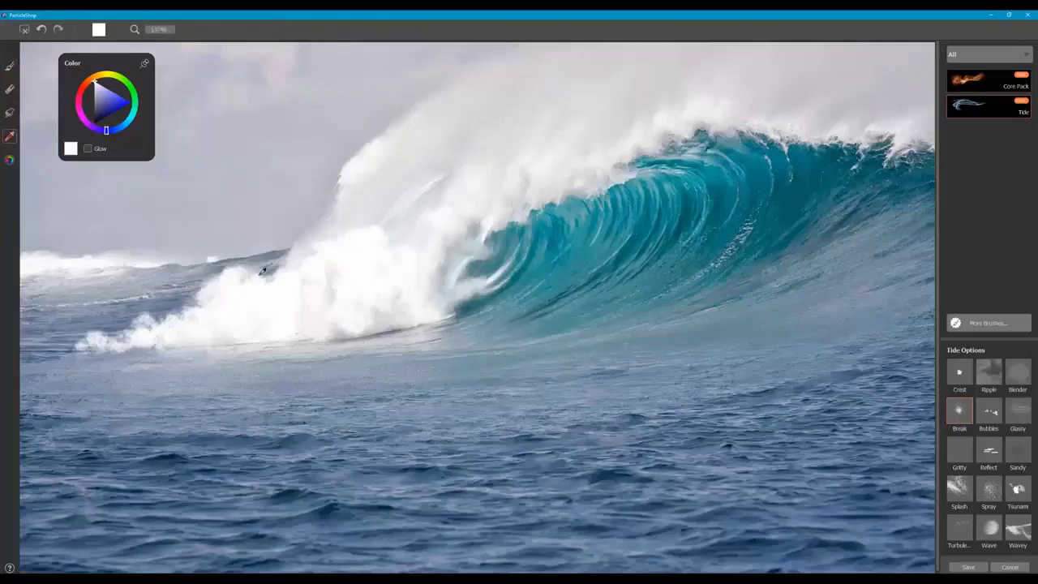
left_click(384, 318)
key("b")
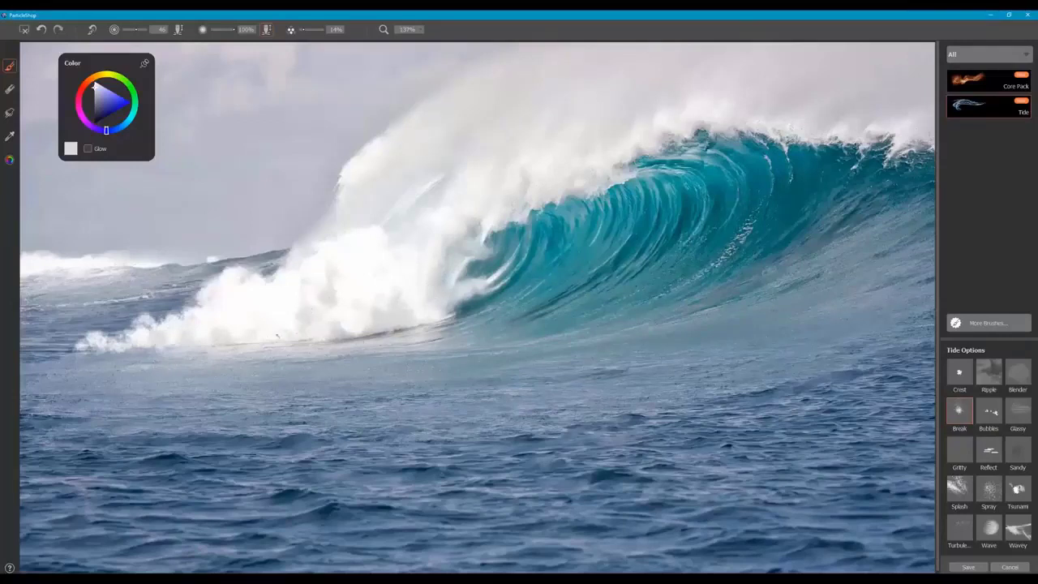
left_click_drag(94, 108, 95, 83)
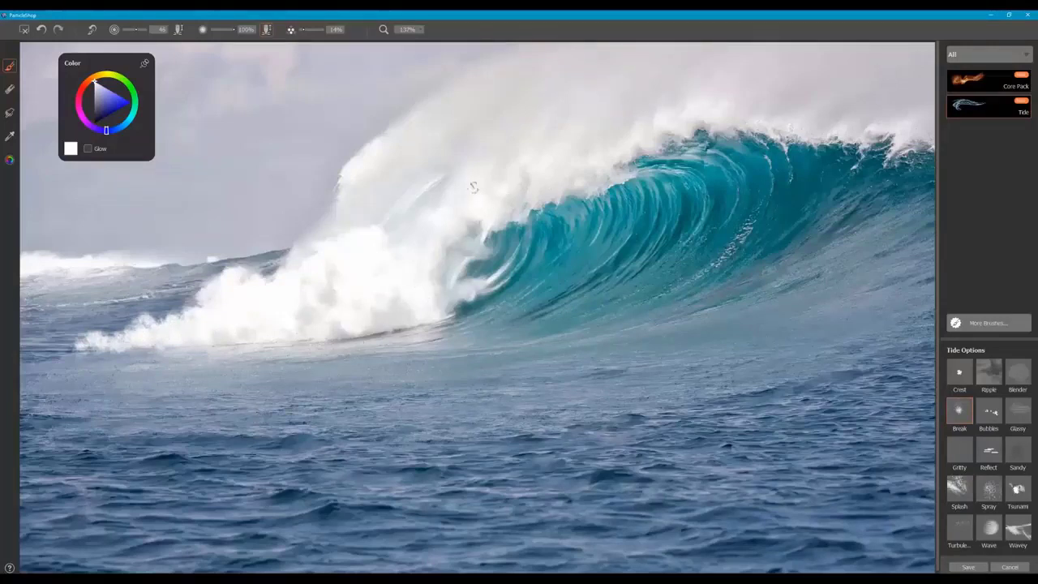
Scatter white foam spots over the wave and water with the Bubbles brush, and select the Glassy brush for the surface
left_click(989, 410)
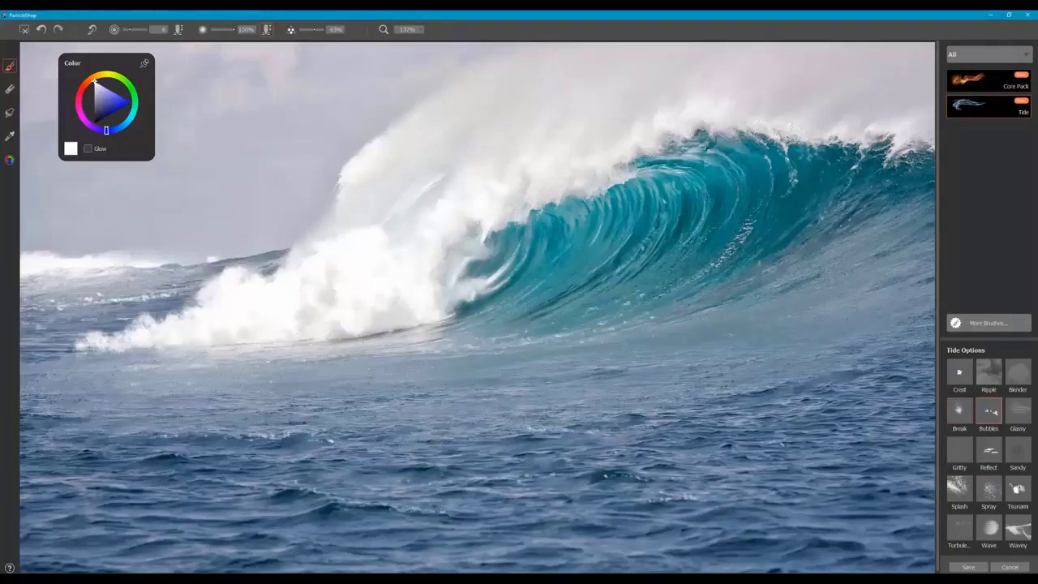
left_click(1021, 413)
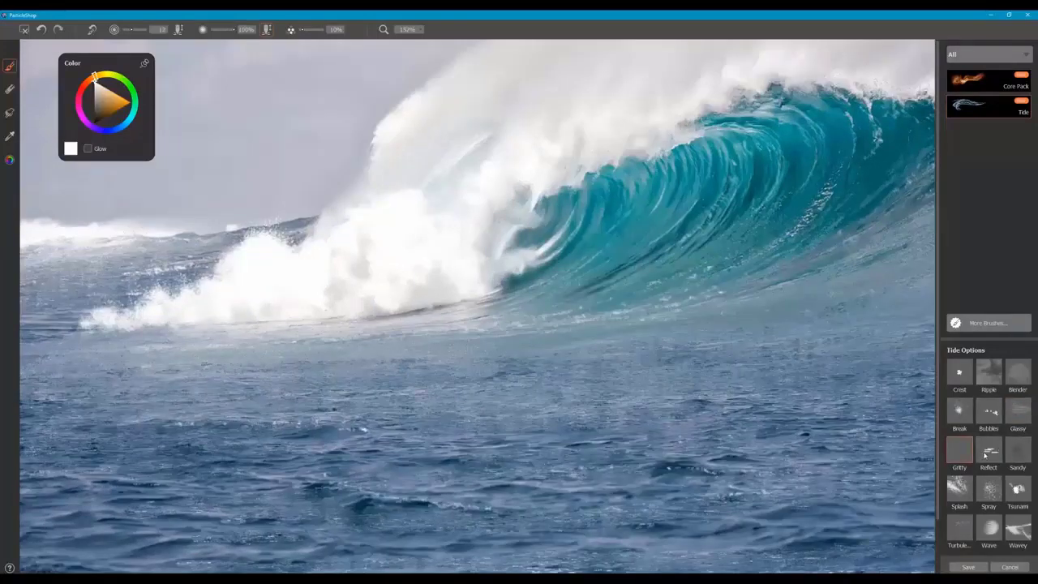
Select the Reflect brush and set its colour to pale blue
left_click(995, 455)
left_click_drag(98, 93, 99, 85)
left_click(128, 120)
left_click(105, 93)
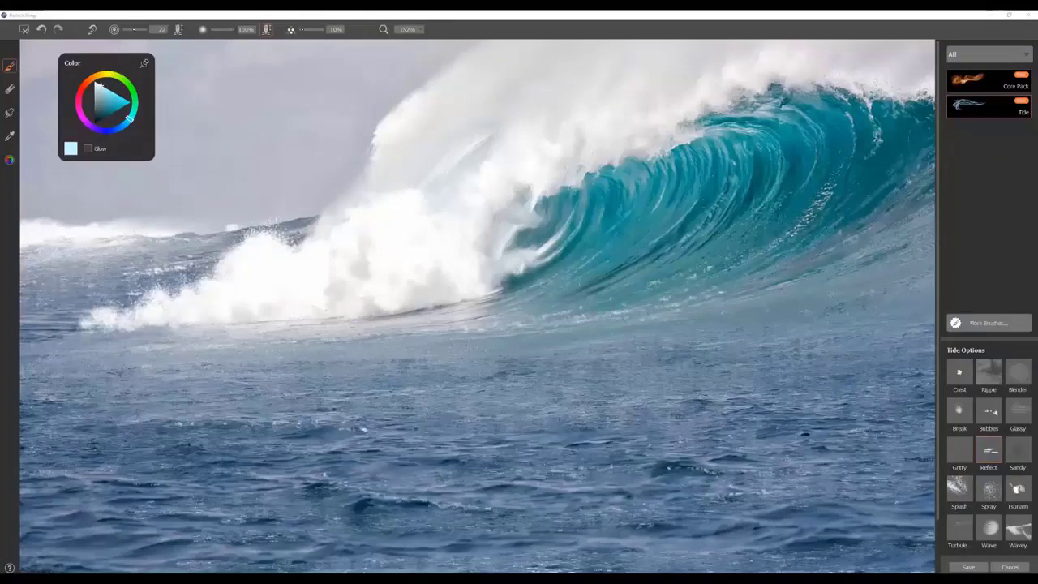
Try a large looping Reflect stroke over the water, undo it, and reduce the brush size
mouse_move(561, 358)
left_mouse_down()
mouse_move(482, 367)
mouse_move(639, 398)
mouse_move(730, 308)
mouse_move(121, 345)
mouse_move(24, 487)
mouse_move(643, 511)
mouse_move(933, 447)
mouse_move(342, 377)
mouse_move(298, 446)
left_mouse_up()
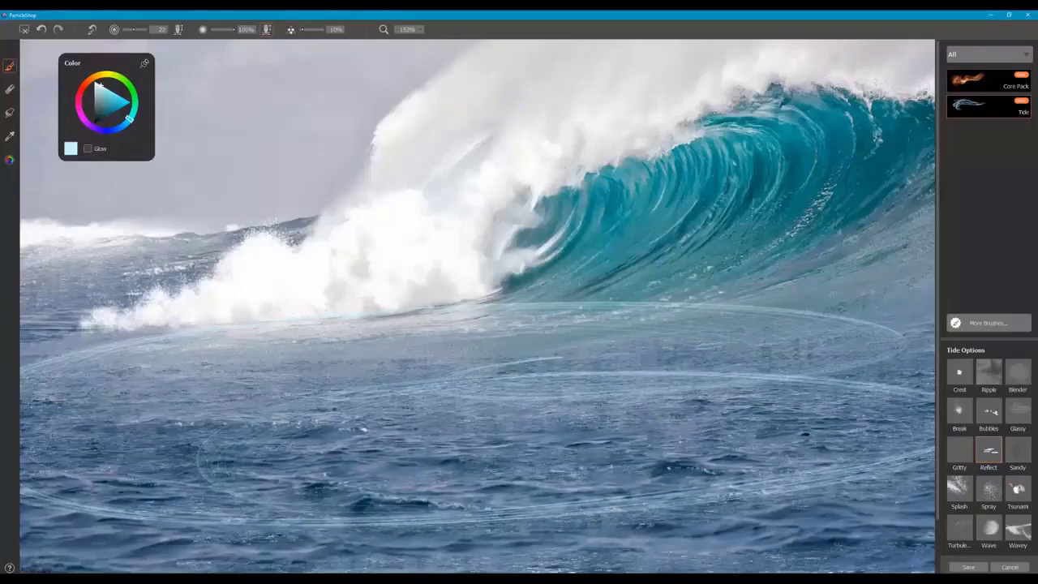
key("ctrl+z")
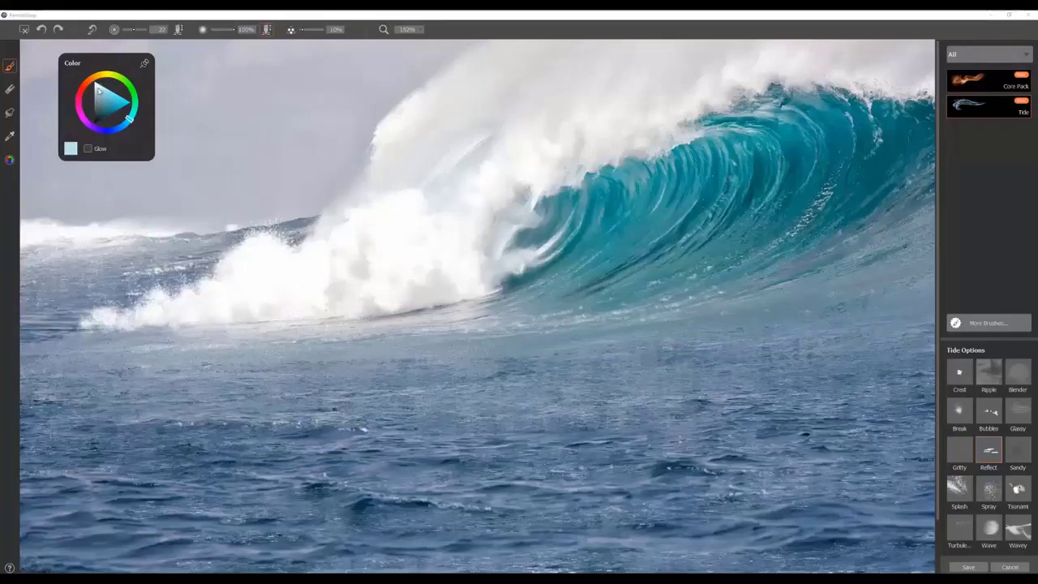
left_click_drag(137, 30, 131, 30)
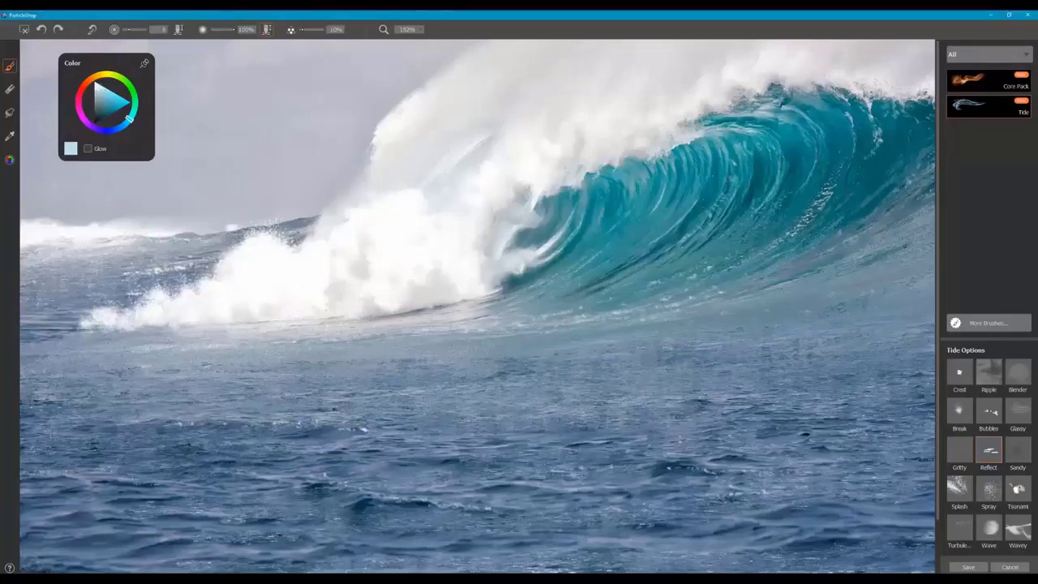
Try thin pale-blue Reflect strokes across the water and the wave's base, and undo them all
mouse_move(438, 352)
left_mouse_down()
mouse_move(746, 332)
mouse_move(649, 313)
mouse_move(486, 339)
left_mouse_up()
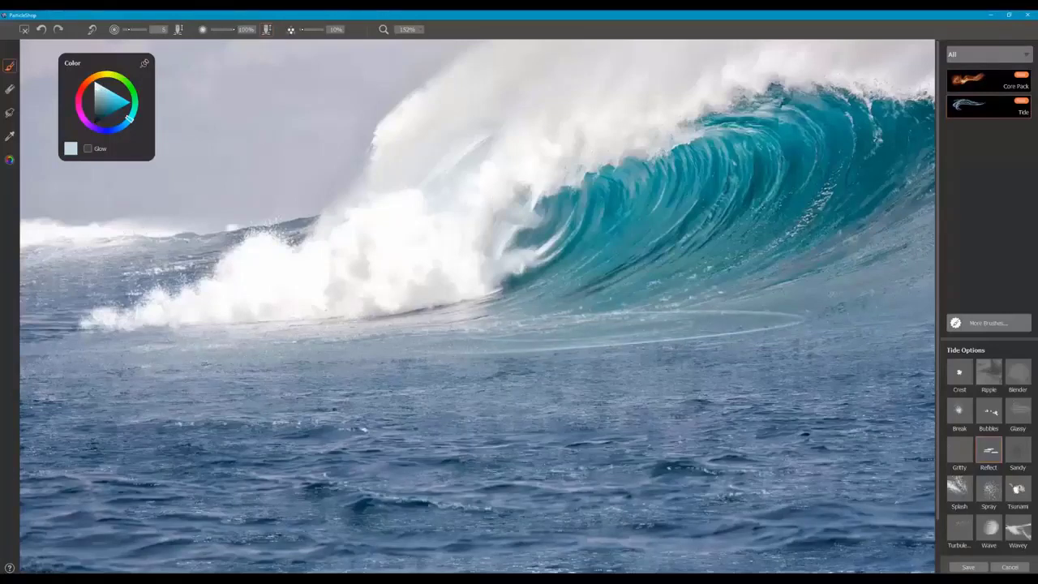
mouse_move(268, 380)
left_mouse_down()
mouse_move(142, 380)
mouse_move(154, 351)
mouse_move(83, 340)
left_mouse_up()
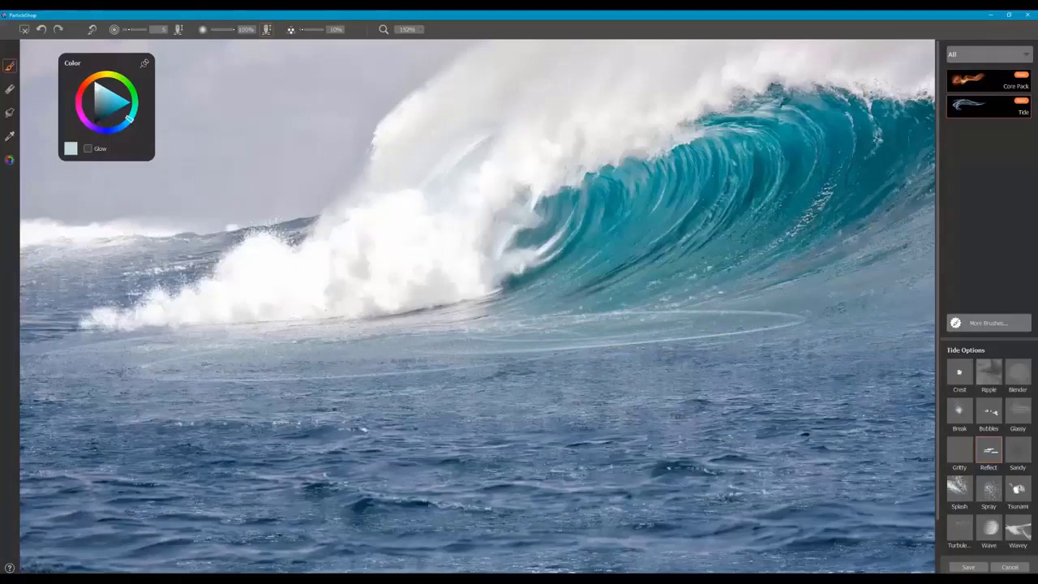
left_click_drag(730, 330, 1018, 203)
mouse_move(694, 323)
left_mouse_down()
mouse_move(937, 122)
mouse_move(760, 255)
left_mouse_up()
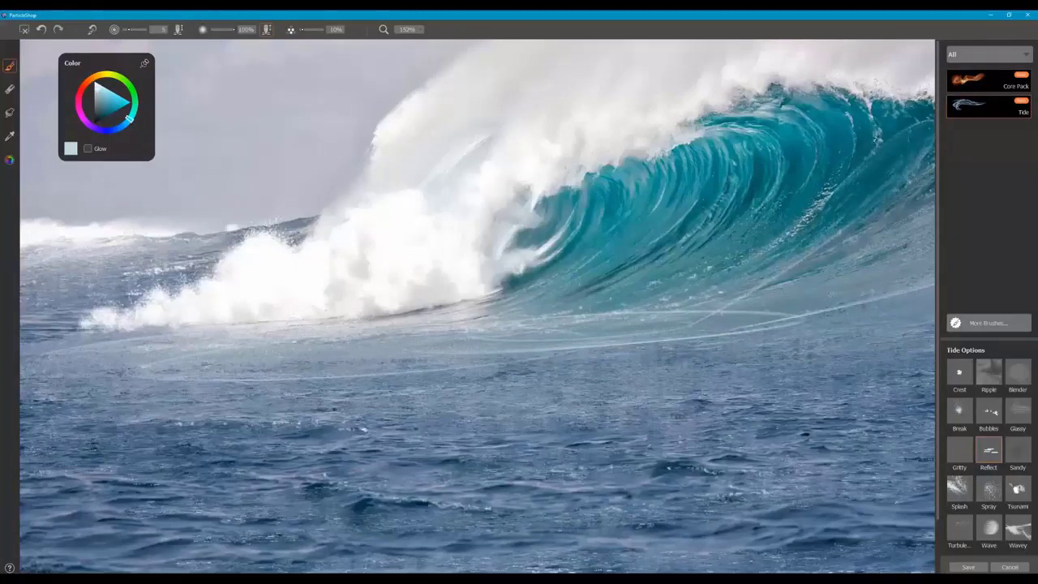
left_click_drag(582, 254, 771, 287)
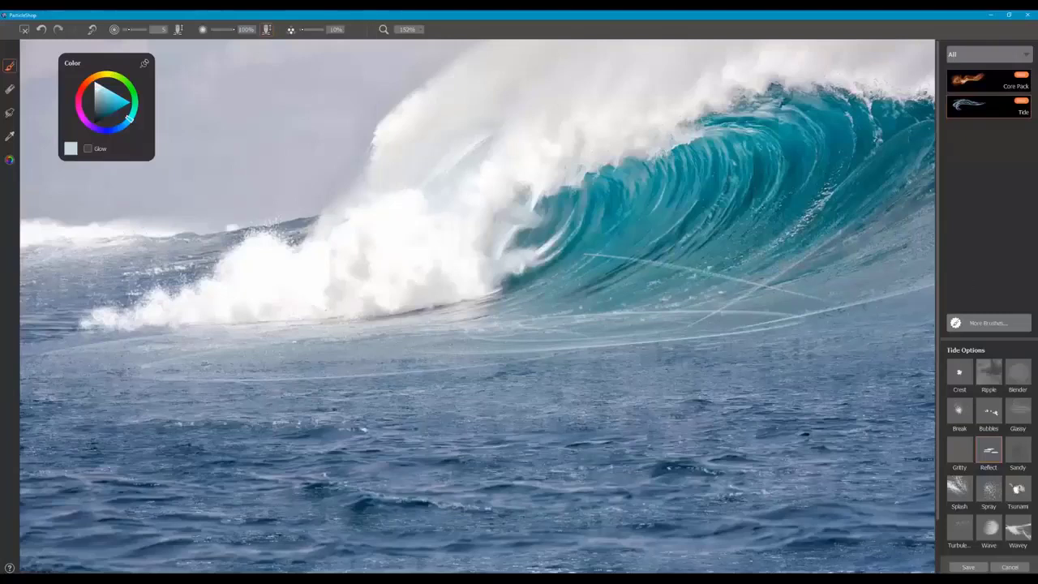
key("ctrl+z")
key("ctrl+z")
key("ctrl+z")
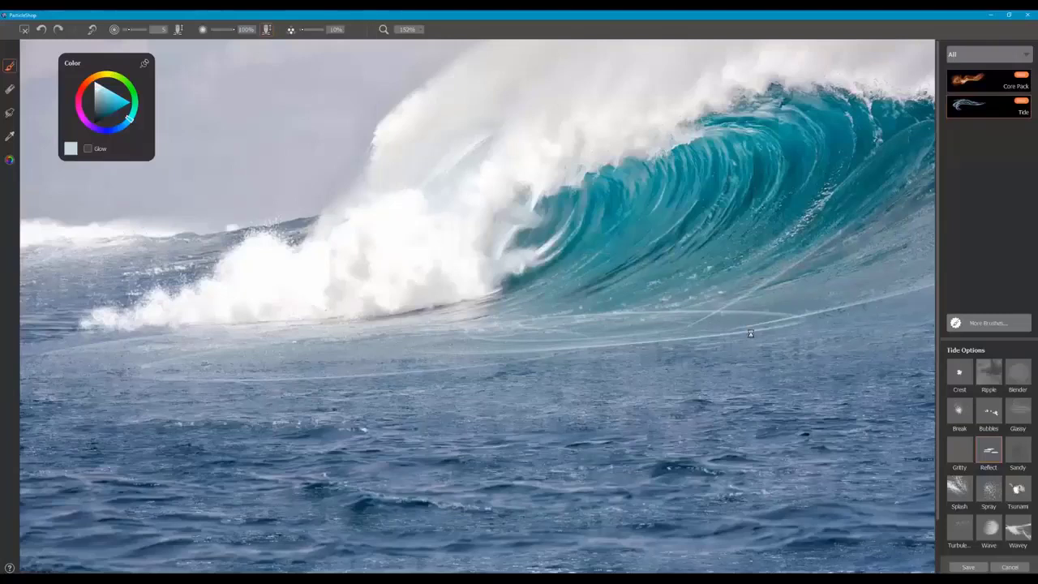
key("ctrl+z")
key("ctrl+z")
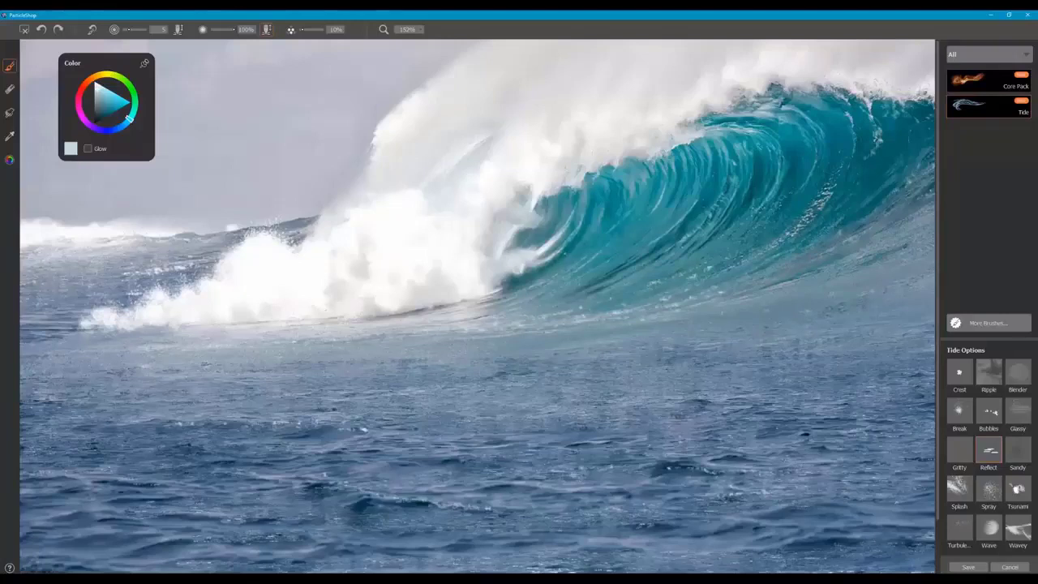
Paint curved pale-blue Reflect streaks across the lower wave face and soften their ends with the Blender brush
left_click_drag(564, 252, 844, 309)
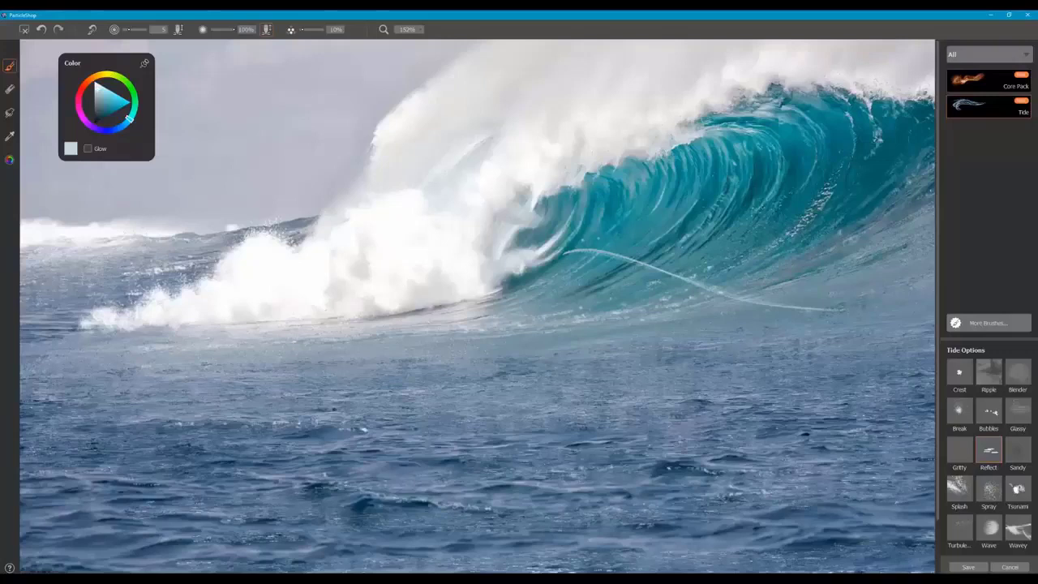
left_click_drag(581, 239, 930, 306)
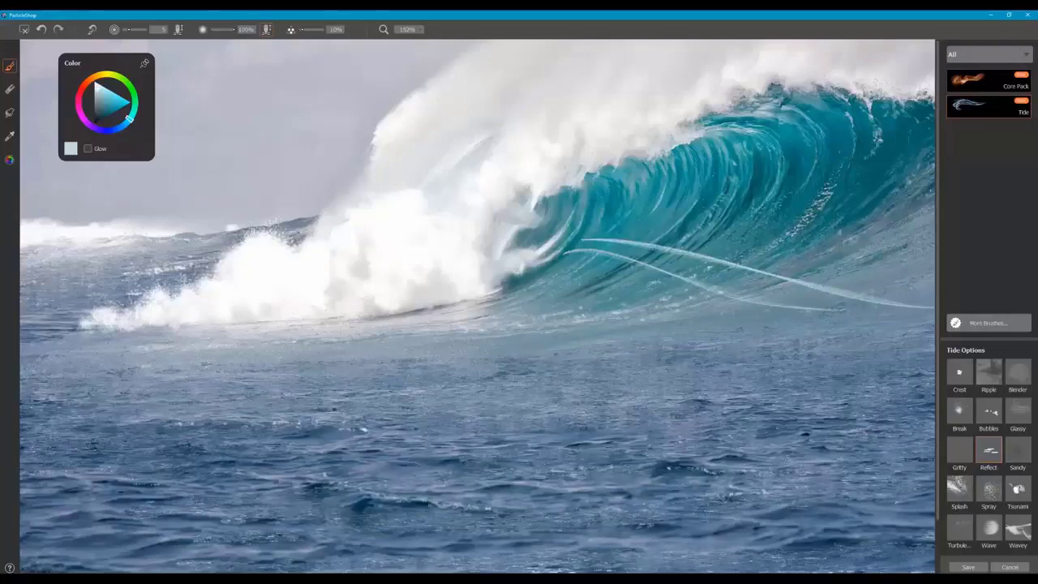
mouse_move(535, 278)
left_mouse_down()
mouse_move(714, 224)
mouse_move(821, 279)
mouse_move(933, 312)
left_mouse_up()
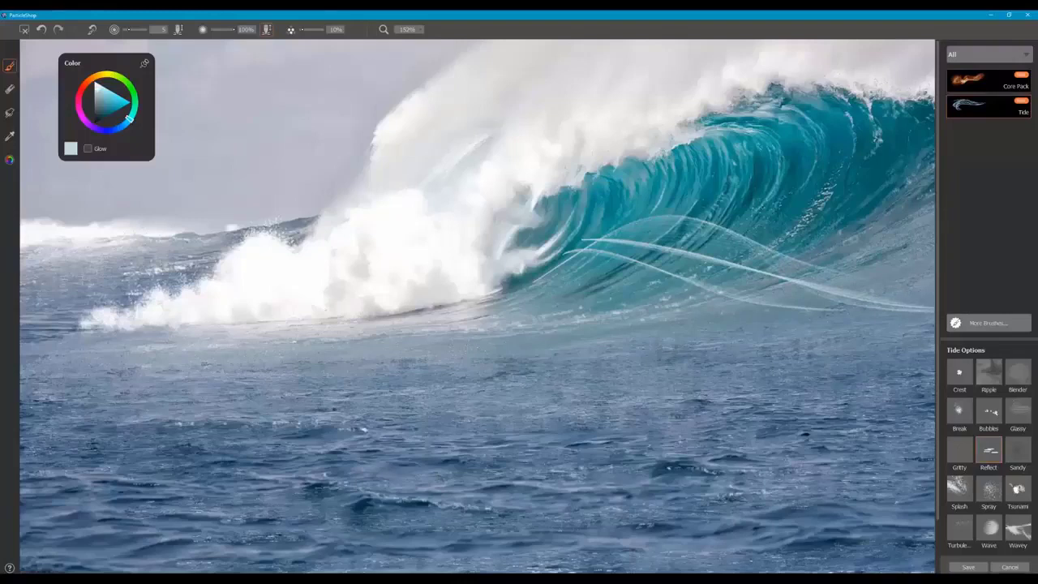
left_click(1017, 379)
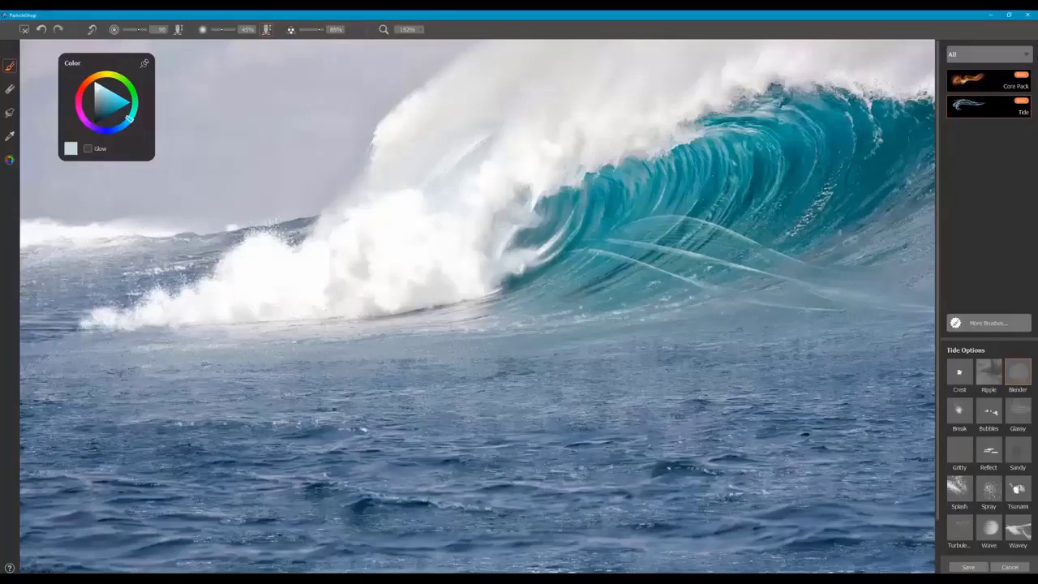
Select the Sandy brush, set a pale orange colour, and test a sand stroke at the photo's lower-left edge
left_click(959, 454)
left_click(991, 459)
left_click(1019, 457)
left_click_drag(98, 78, 95, 76)
mouse_move(33, 561)
left_mouse_down()
mouse_move(105, 552)
mouse_move(167, 560)
left_mouse_up()
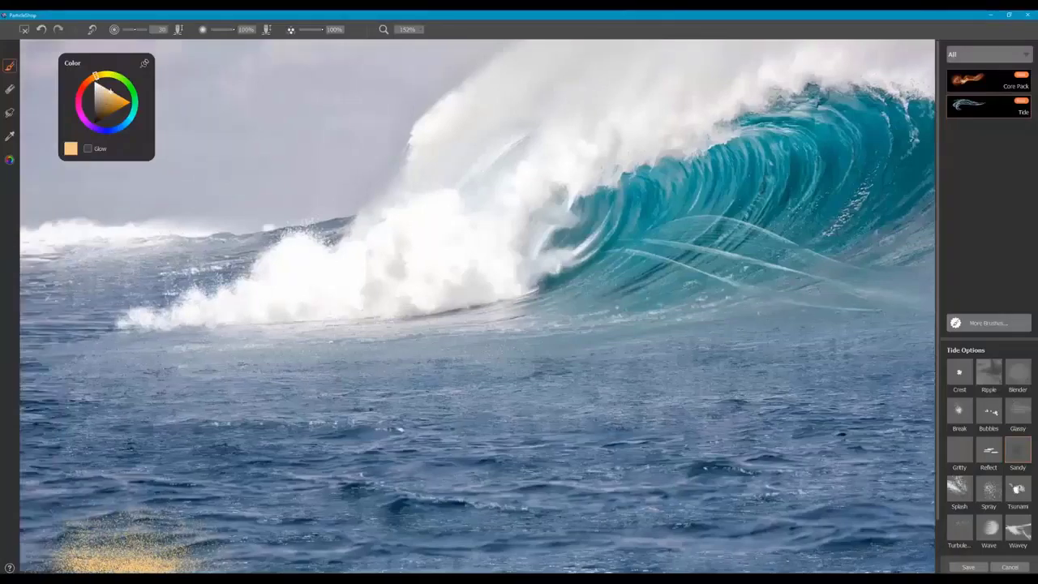
key("ctrl+0")
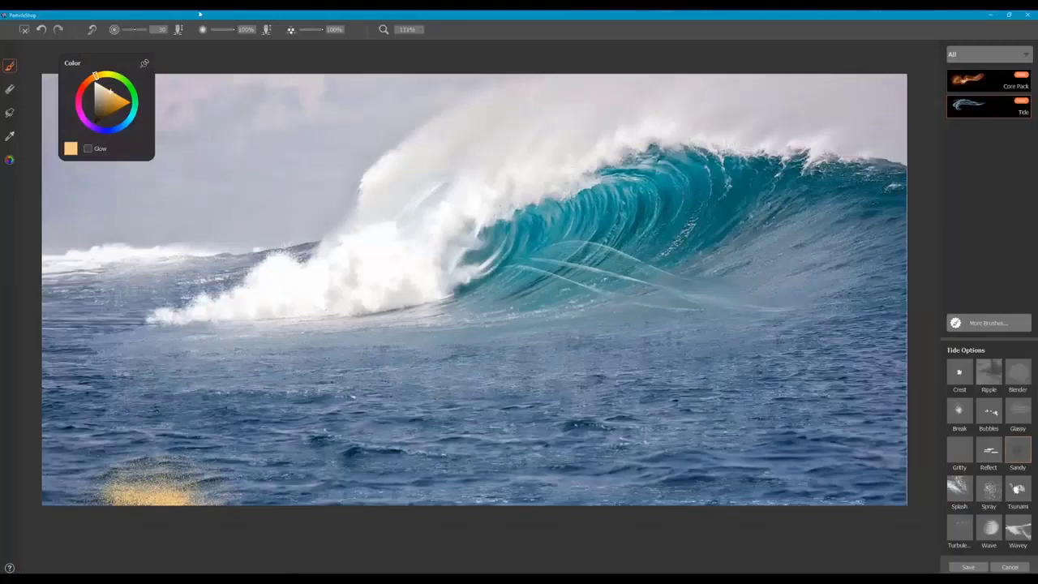
Reduce the brush size, paint a pale orange sand strip along the photo's lower-left edge, and layer brown sand over it
key("bracketleft")
key("bracketleft")
mouse_move(14, 464)
left_mouse_down()
mouse_move(73, 486)
mouse_move(434, 519)
left_mouse_up()
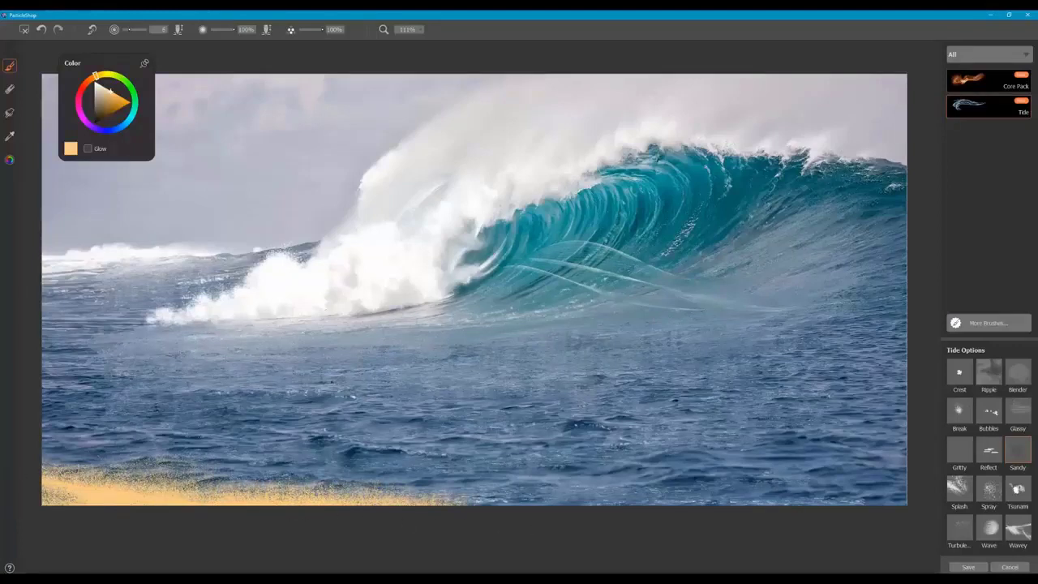
left_click_drag(320, 491, 487, 503)
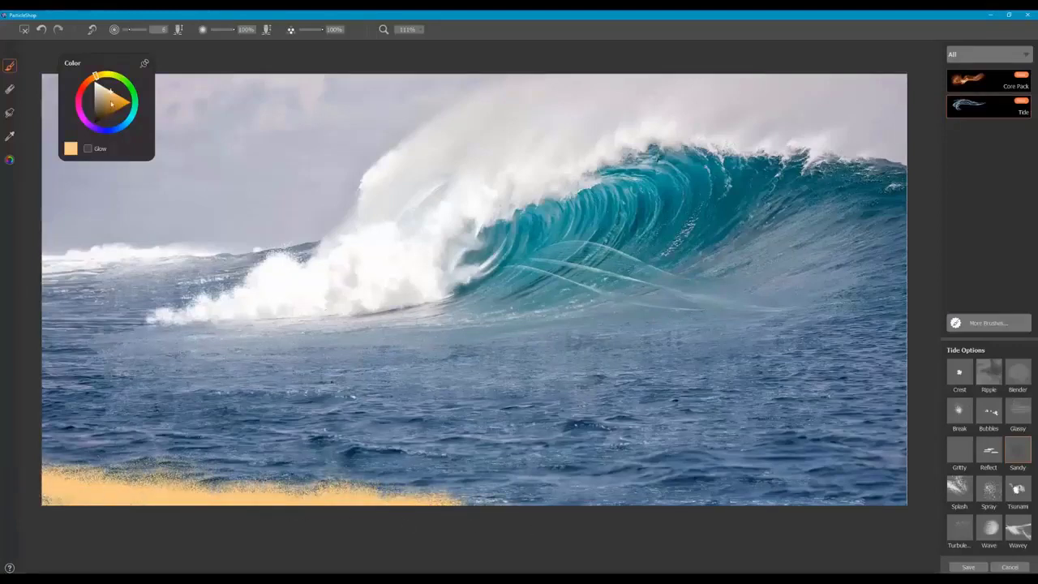
left_click(110, 108)
mouse_move(45, 477)
left_mouse_down()
mouse_move(169, 510)
mouse_move(456, 505)
mouse_move(577, 524)
left_mouse_up()
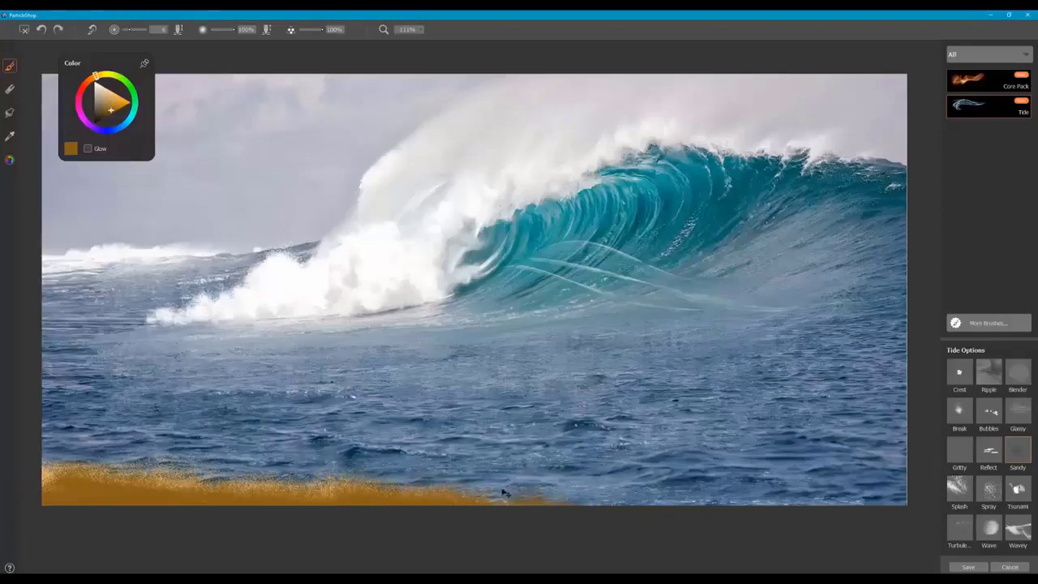
Undo the sand strip and paint white splashes around the breaking foam's left end with the Splash brush
key("ctrl+z")
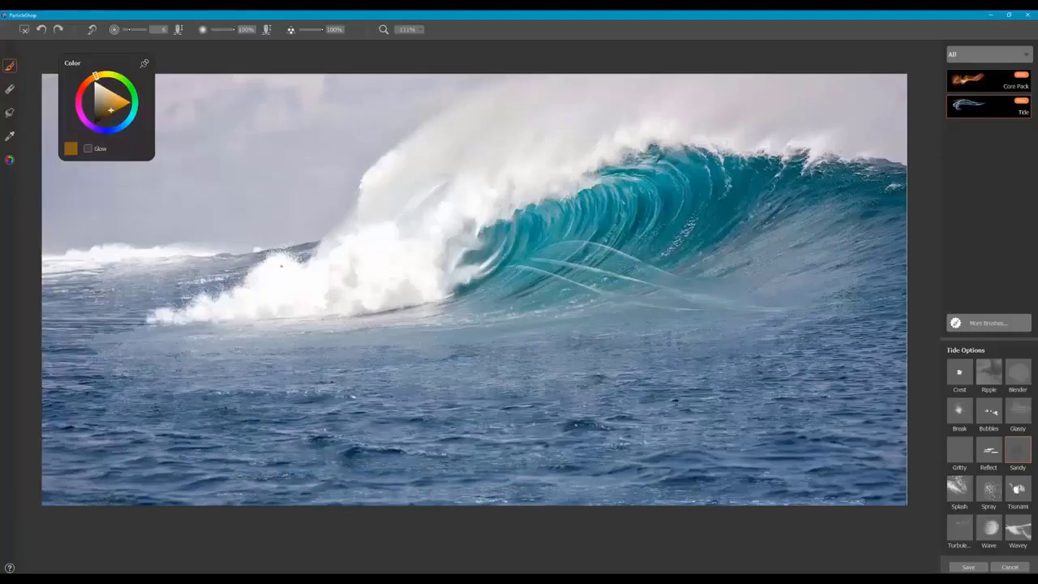
left_click(96, 78)
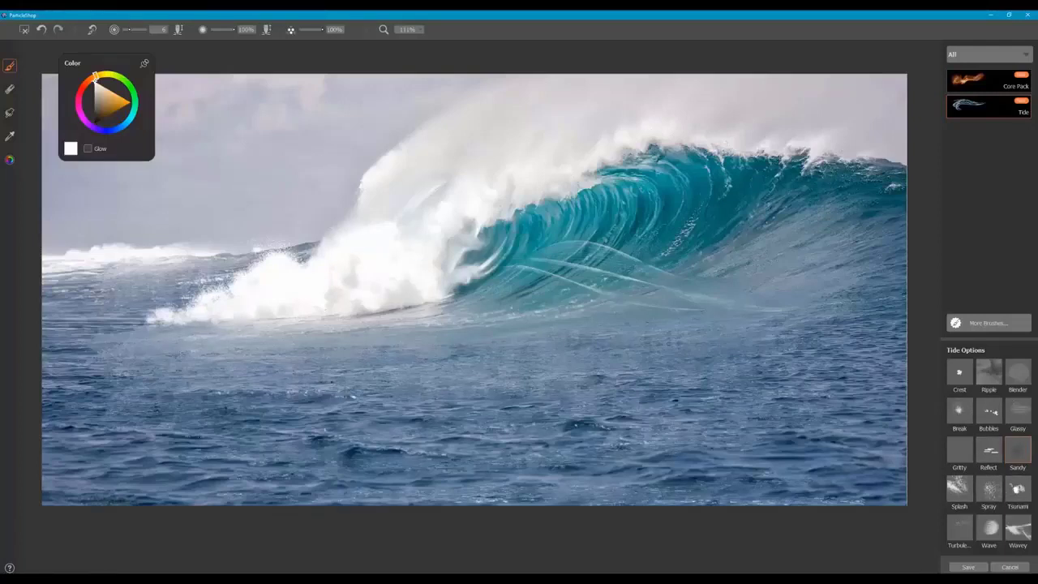
left_click(966, 490)
mouse_move(269, 278)
left_mouse_down()
mouse_move(288, 292)
mouse_move(293, 283)
mouse_move(263, 271)
mouse_move(240, 280)
mouse_move(267, 270)
mouse_move(241, 244)
mouse_move(306, 280)
mouse_move(257, 274)
mouse_move(240, 298)
mouse_move(195, 292)
mouse_move(302, 280)
mouse_move(321, 235)
mouse_move(250, 295)
mouse_move(195, 284)
mouse_move(158, 292)
mouse_move(203, 276)
mouse_move(158, 314)
mouse_move(122, 300)
mouse_move(196, 304)
mouse_move(188, 313)
mouse_move(350, 248)
mouse_move(289, 265)
mouse_move(320, 281)
mouse_move(308, 258)
mouse_move(300, 283)
left_mouse_up()
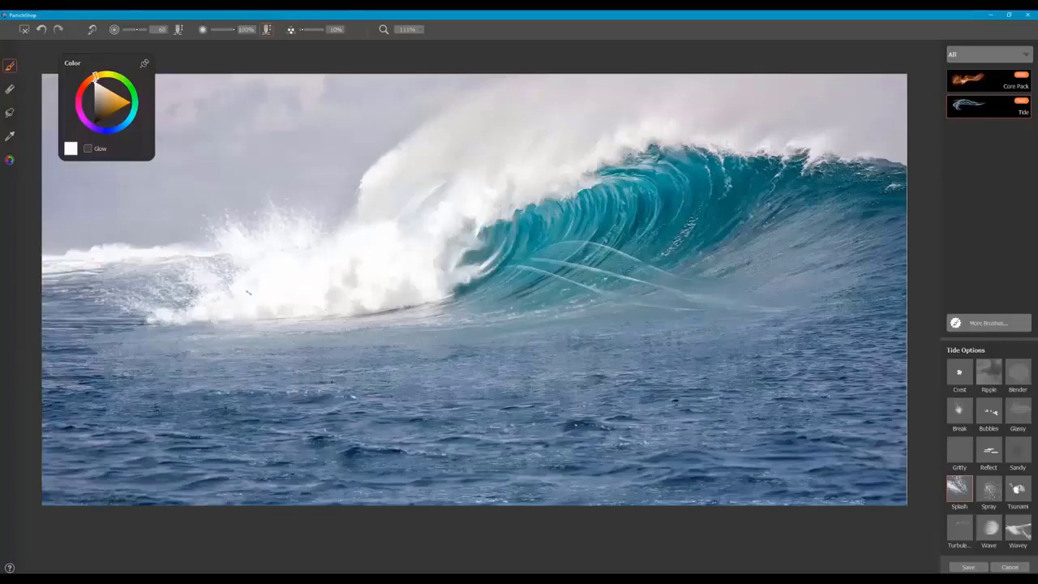
left_click(251, 272)
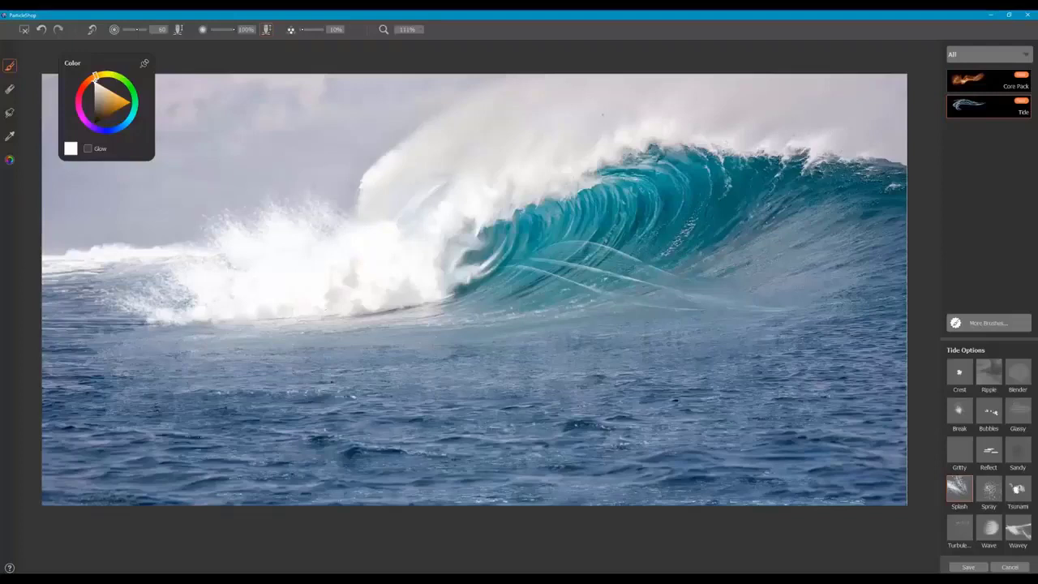
Reduce the Splash brush size and paint small white splashes along the wave's crest toward its right end
key("bracketleft")
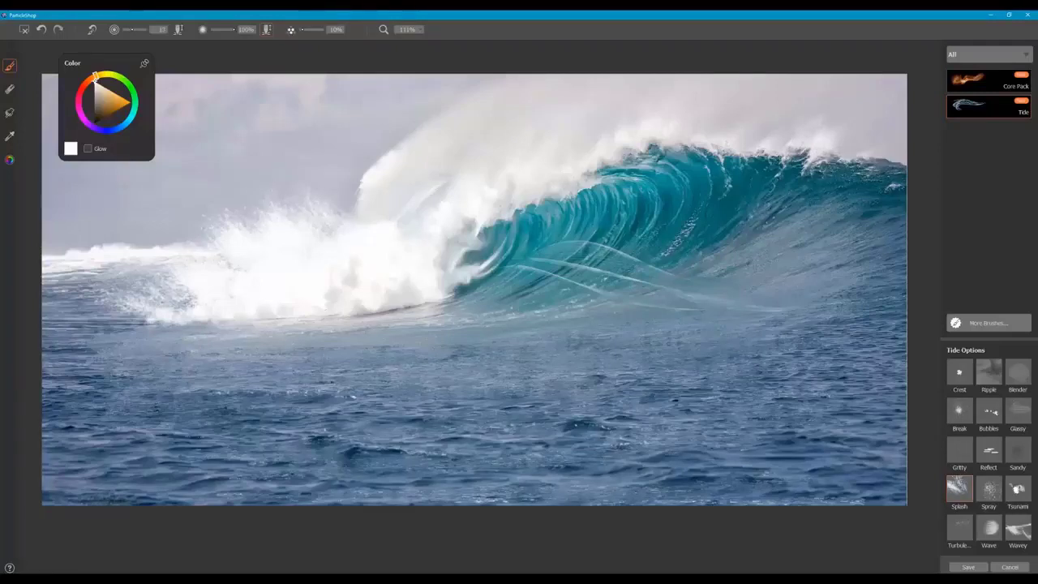
key("bracketleft")
key("bracketleft")
key("bracketleft")
key("bracketleft")
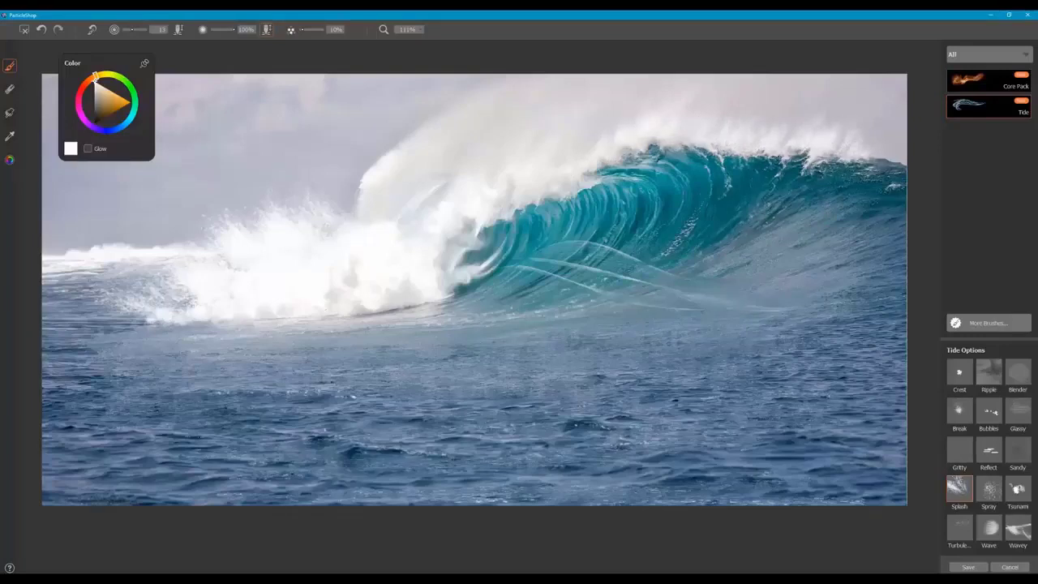
left_click(9, 114)
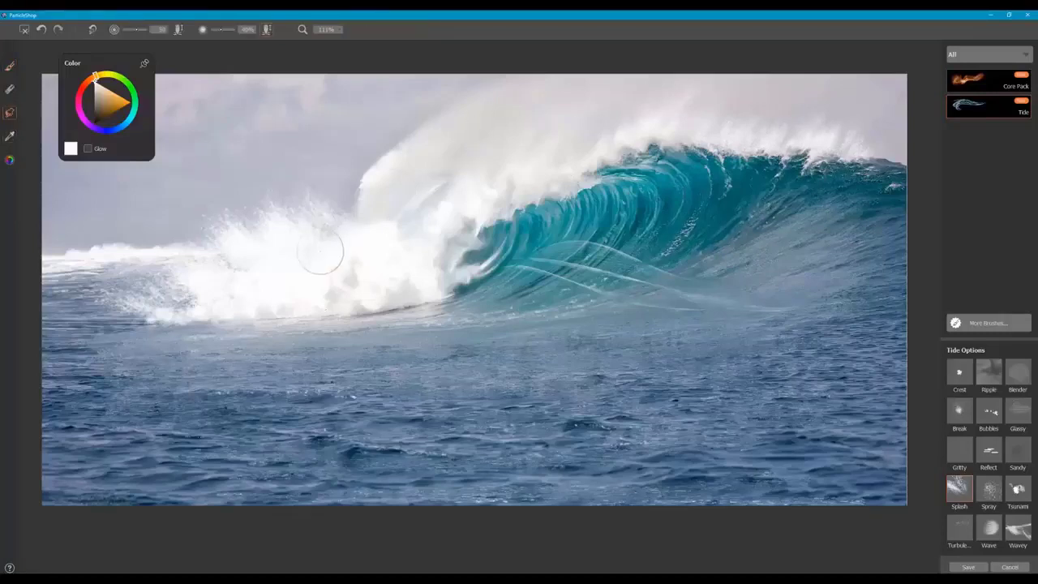
key("bracketleft")
key("bracketleft")
key("bracketleft")
key("bracketleft")
key("bracketright")
key("bracketright")
key("bracketright")
key("bracketleft")
key("bracketleft")
key("bracketleft")
Paint white droplets at the foam's lower-left tip and up into the sky above its left side with the Spray brush
key("b")
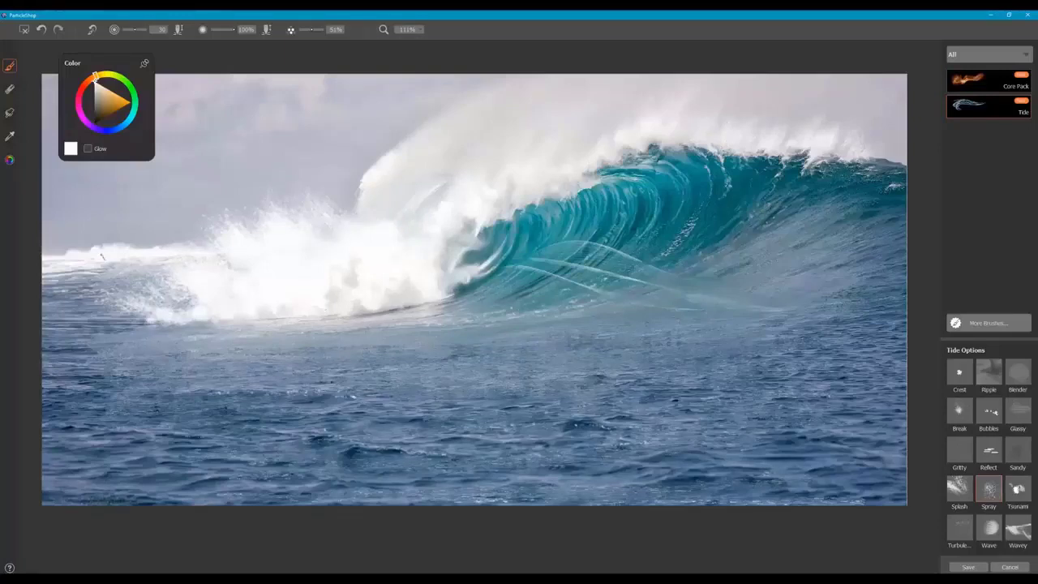
mouse_move(121, 297)
left_mouse_down()
mouse_move(65, 307)
mouse_move(101, 298)
left_mouse_up()
mouse_move(192, 250)
left_mouse_down()
mouse_move(195, 259)
mouse_move(167, 236)
mouse_move(192, 188)
left_mouse_up()
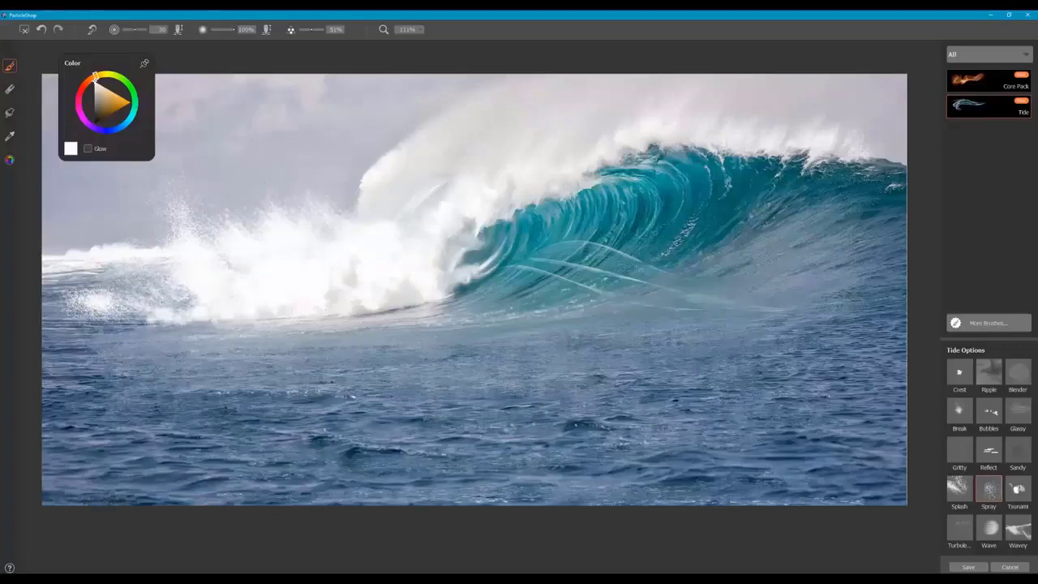
mouse_move(154, 243)
left_mouse_down()
mouse_move(207, 262)
mouse_move(127, 224)
mouse_move(231, 282)
mouse_move(221, 236)
left_mouse_up()
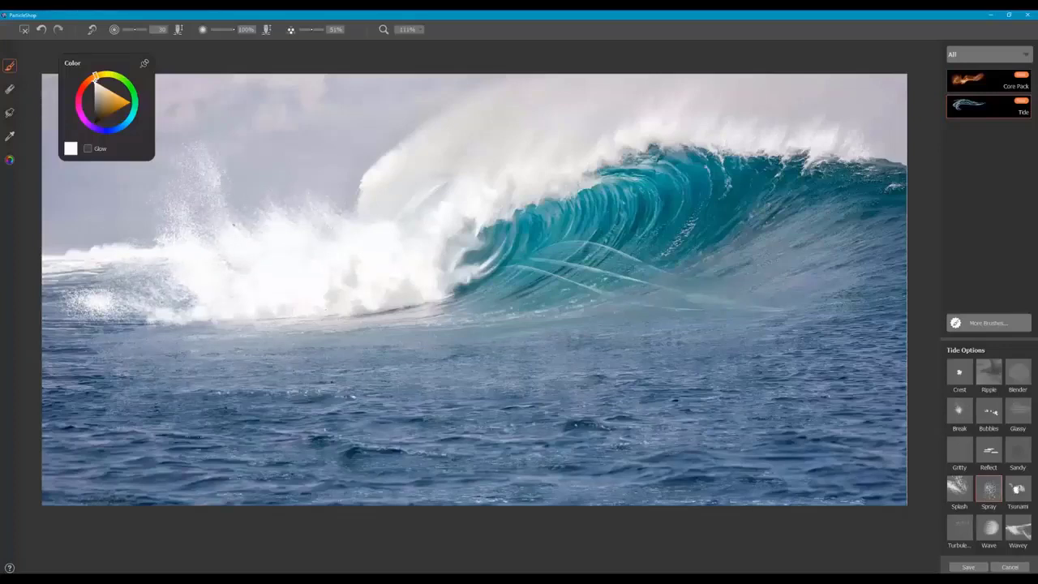
mouse_move(59, 236)
left_mouse_down()
mouse_move(166, 217)
mouse_move(193, 280)
left_mouse_up()
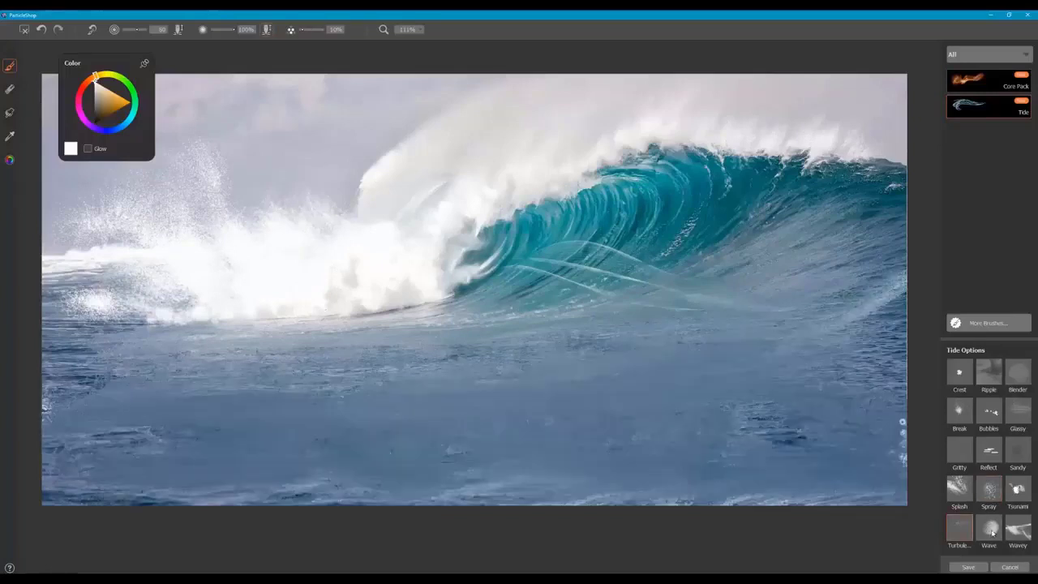
Select the Wave brush and set the paint colour to bright cyan
left_click(989, 528)
left_click(128, 119)
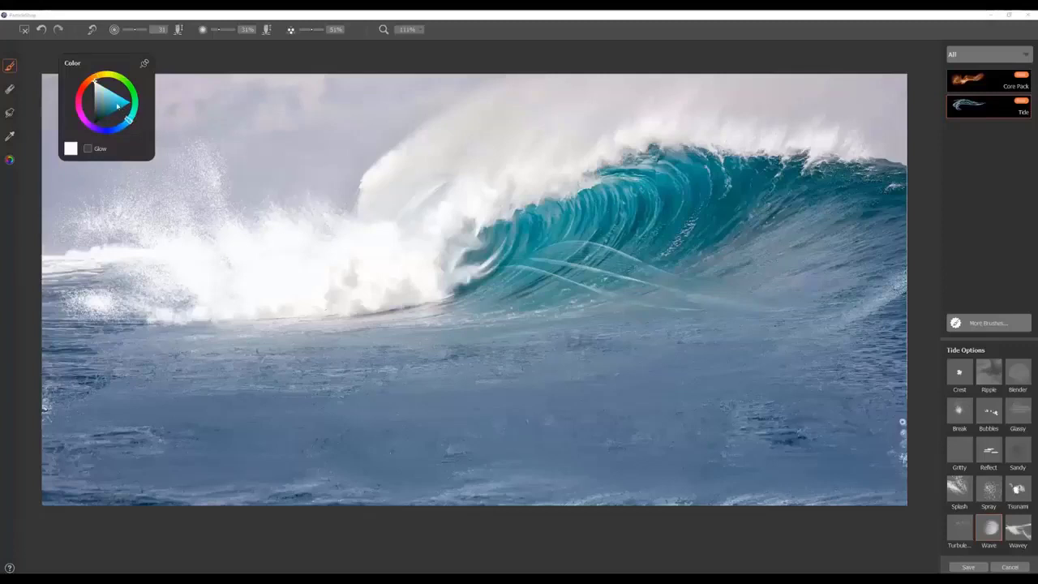
left_click(126, 99)
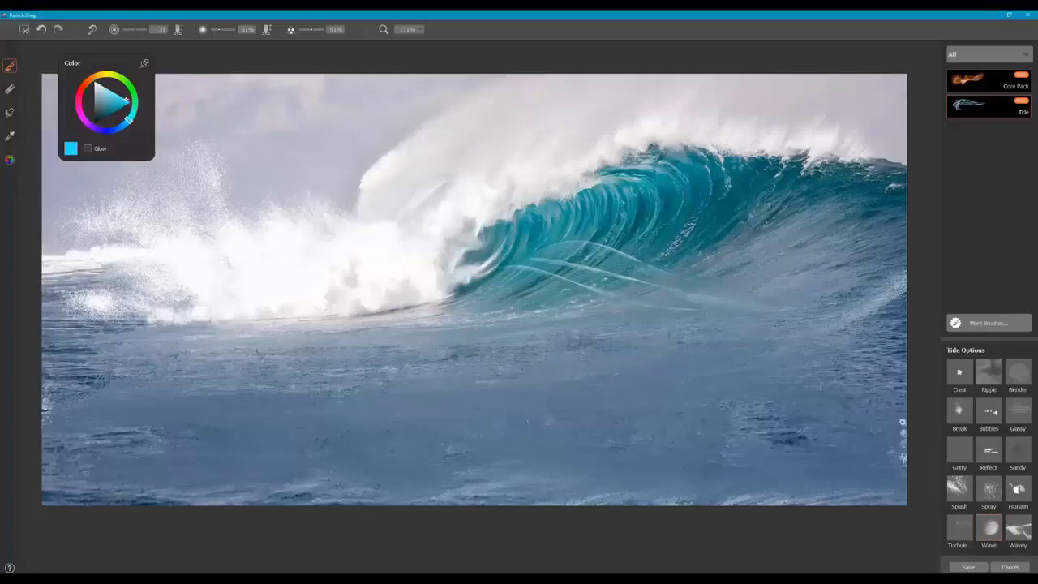
Try a bright cyan Wave brush stroke on the curl's teal inner face and undo it
mouse_move(623, 193)
left_mouse_down()
mouse_move(620, 224)
mouse_move(607, 232)
left_mouse_up()
key("ctrl+z")
key("ctrl+z")
key("ctrl+z")
key("ctrl+z")
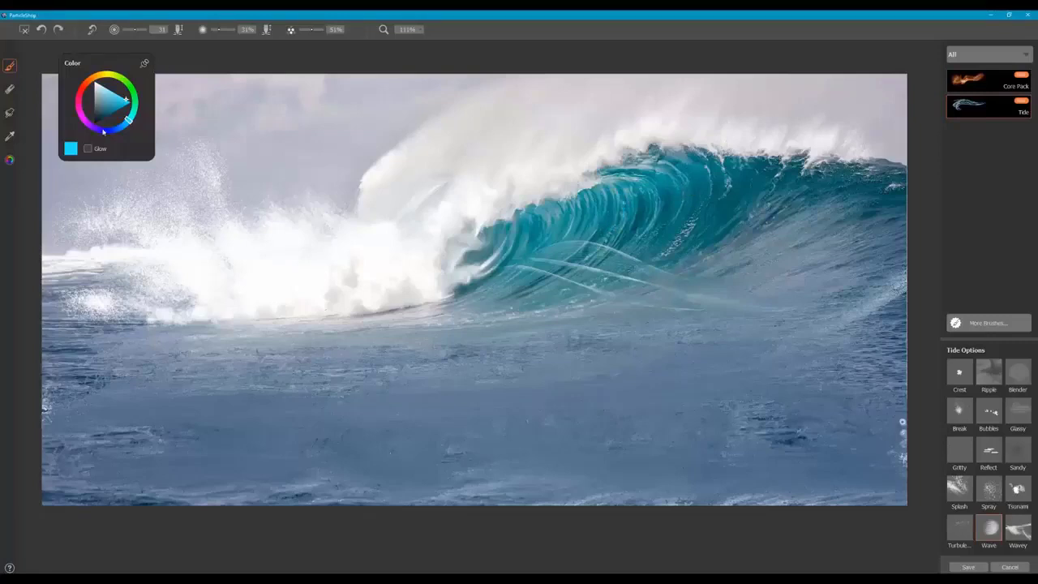
Sample teal from the curl's inner face as the paint colour and lower the Wave brush's opacity
left_click(10, 135)
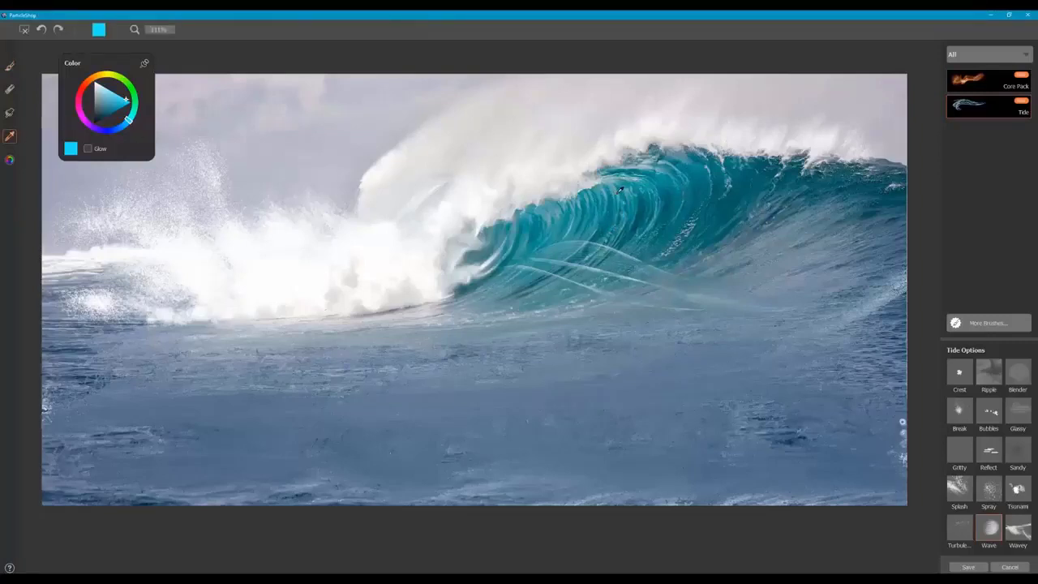
left_click(618, 189)
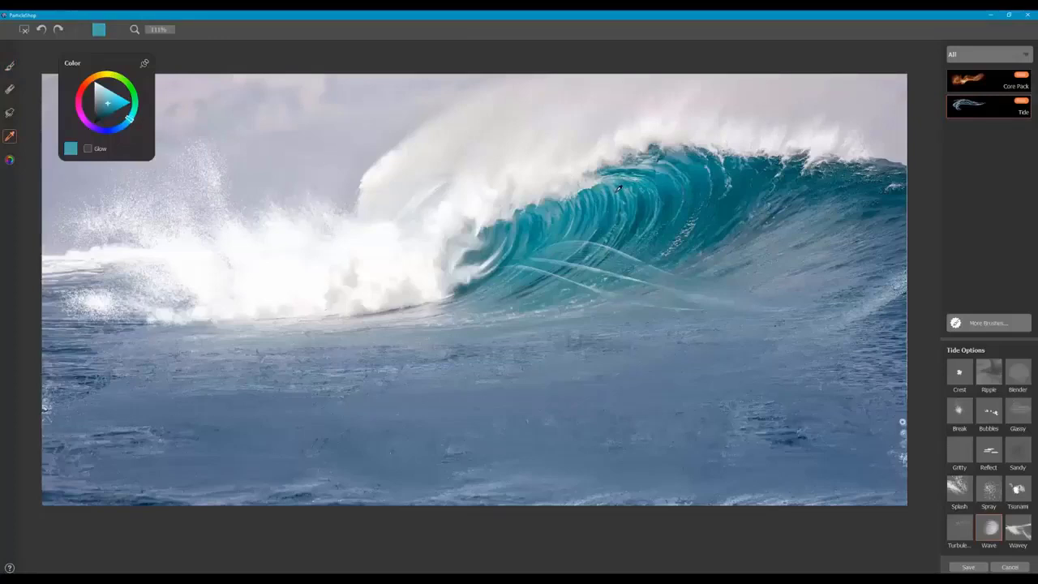
left_click(10, 68)
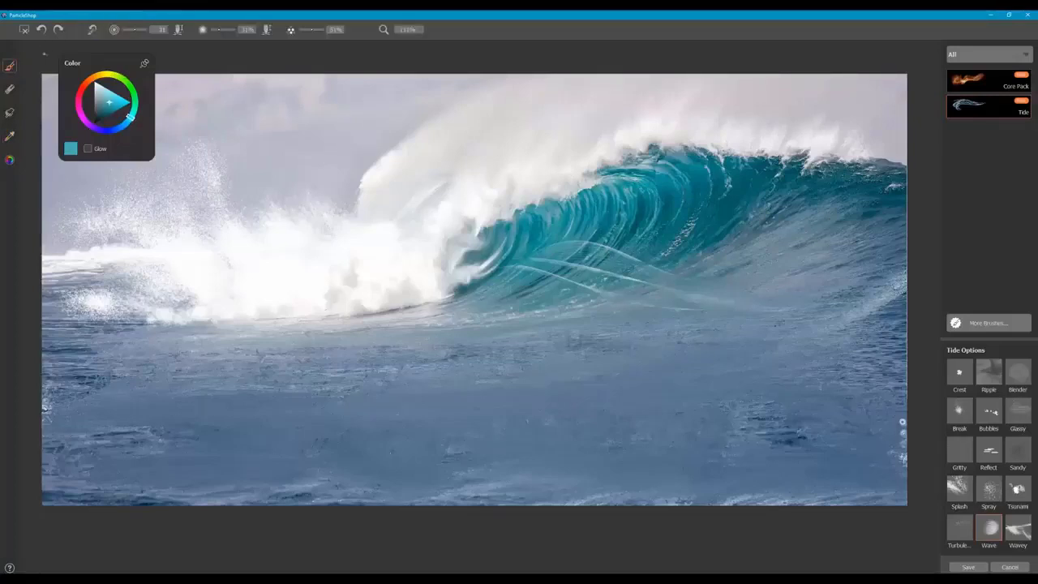
left_click(218, 31)
left_click_drag(218, 32, 215, 32)
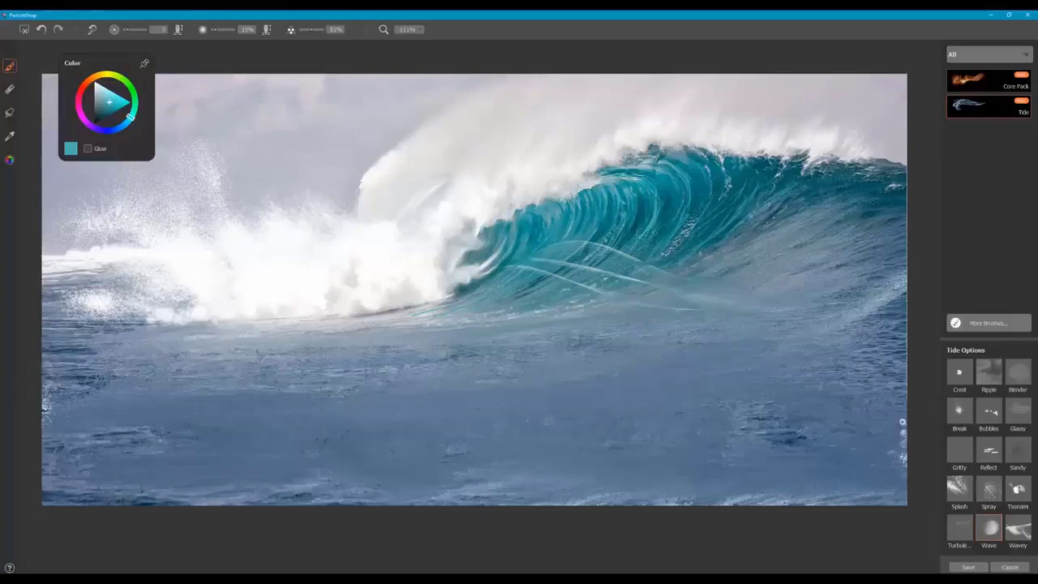
Sample pale grey from the wave's base, paint a foamy Wave brush band across the foreground water, and add blue shading beneath it
key("d")
left_click(422, 305)
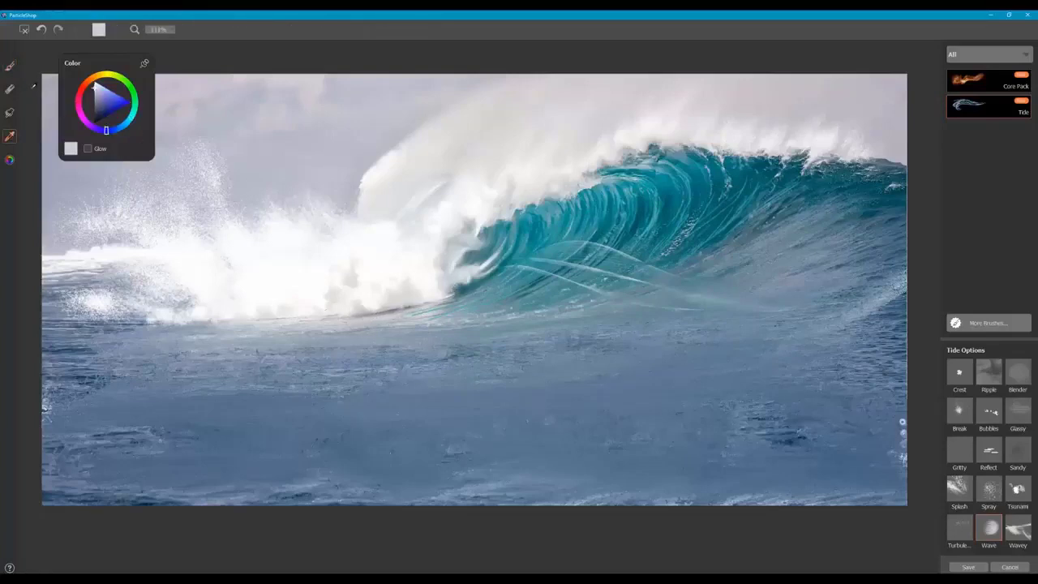
left_click(10, 66)
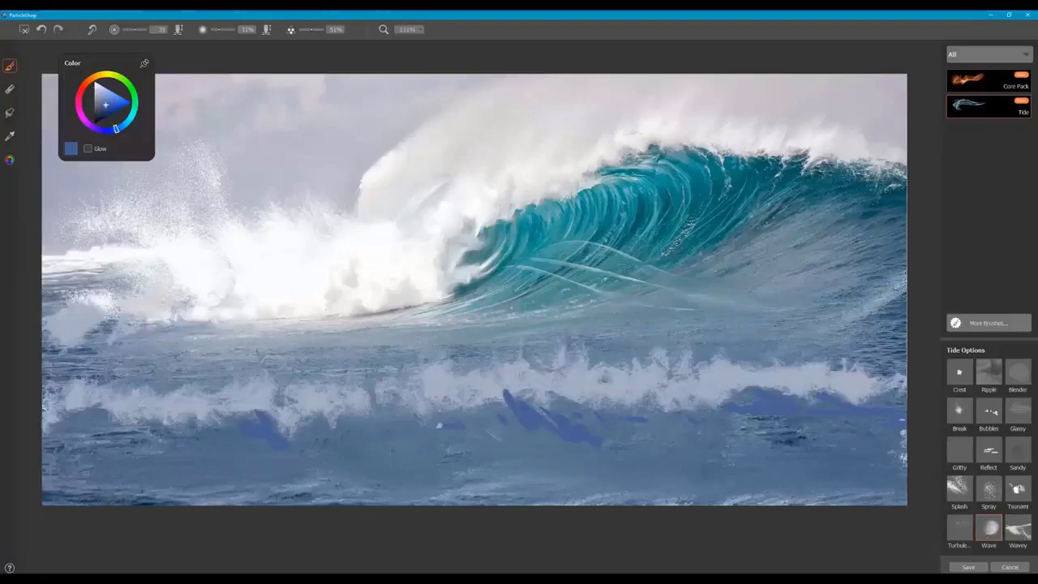
left_click(411, 438)
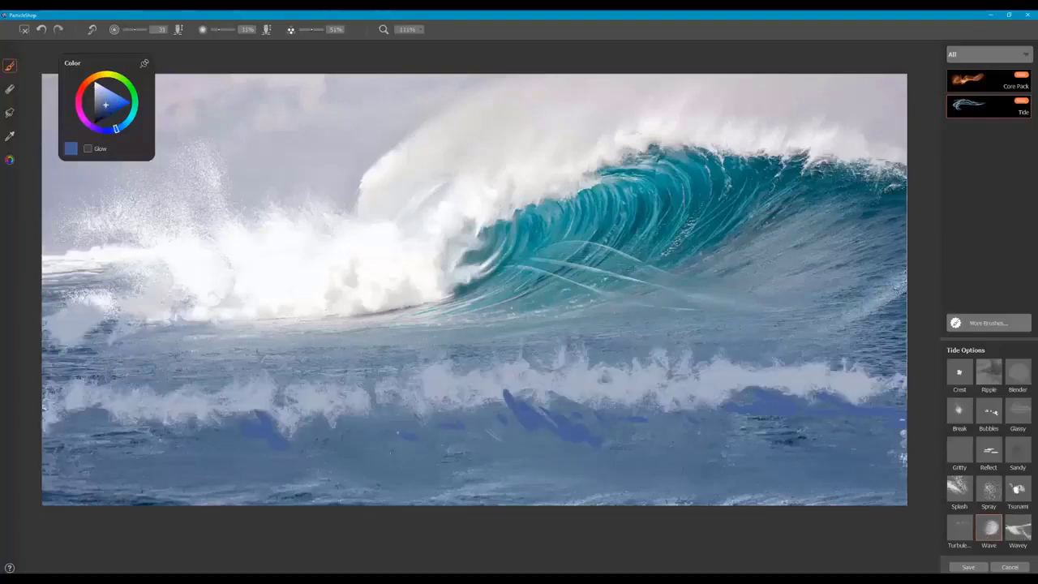